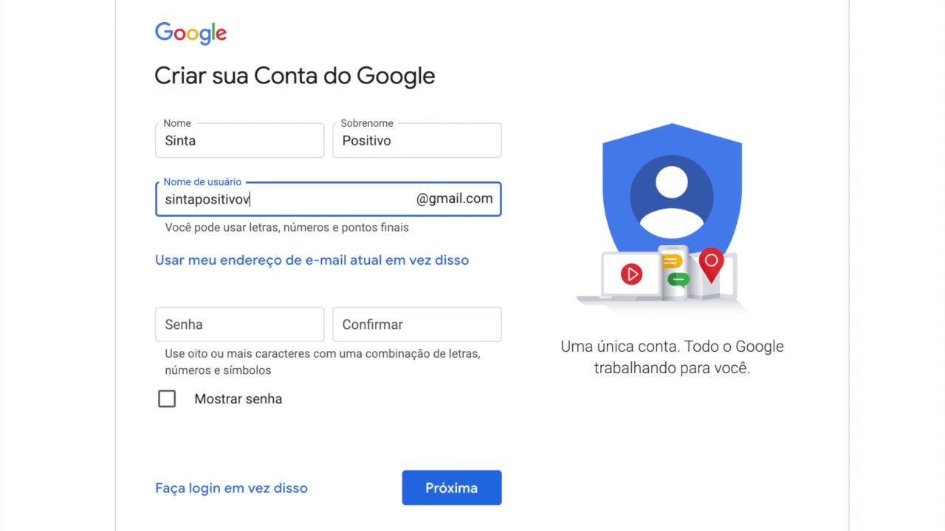
# Enter and confirm the new account's password, then continue
pyautogui.click(241, 321)
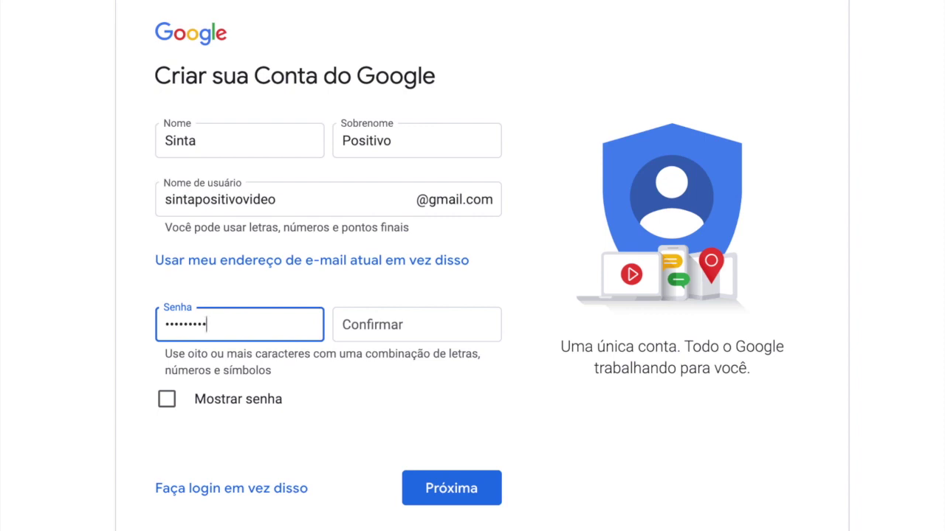
pyautogui.click(416, 324)
pyautogui.write('********')
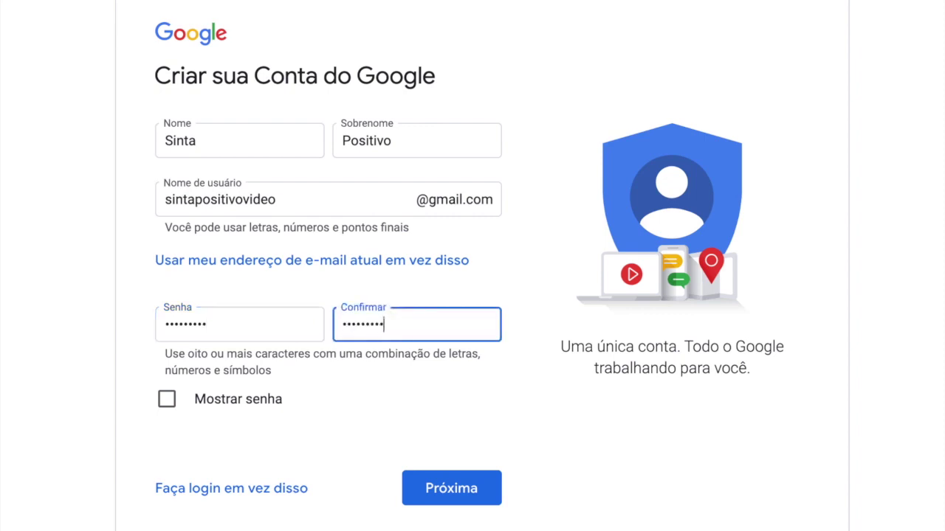
pyautogui.click(459, 492)
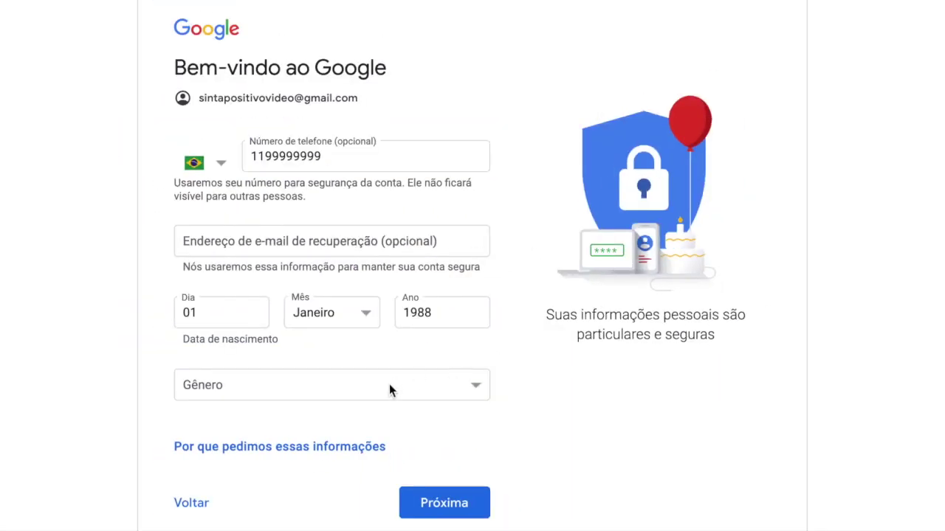
# Fill in the personal details with Masculino as the gender and submit them
pyautogui.click(389, 390)
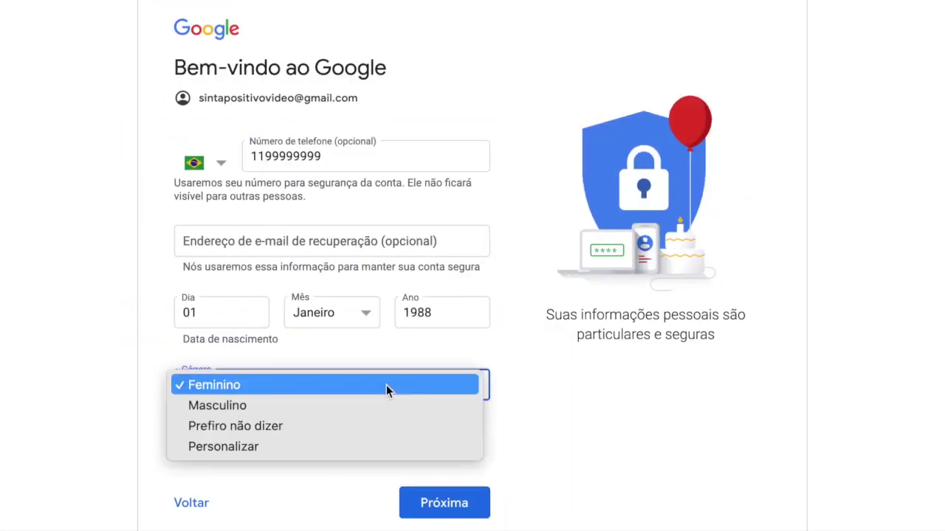
pyautogui.click(294, 405)
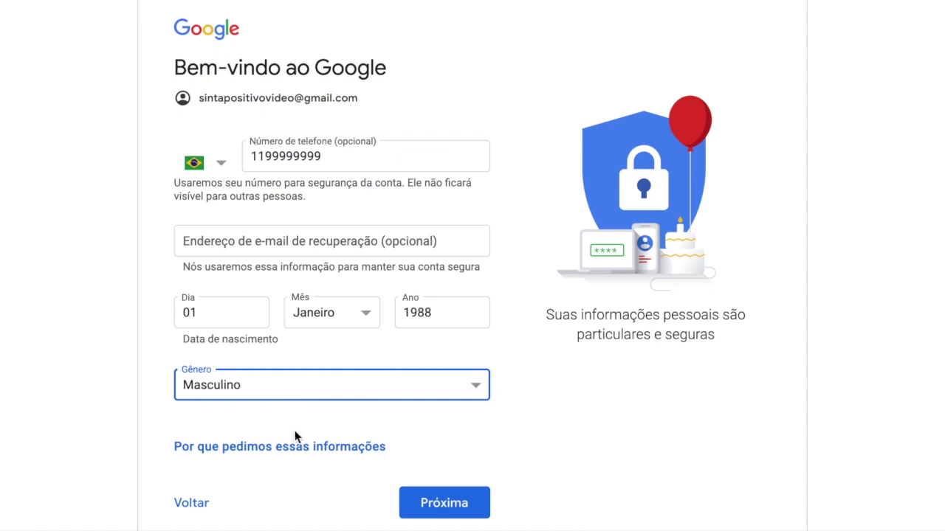
pyautogui.click(452, 507)
# Accept the Terms of Service and personal data processing, and create the Google account
pyautogui.scroll(-15, 459, 487)
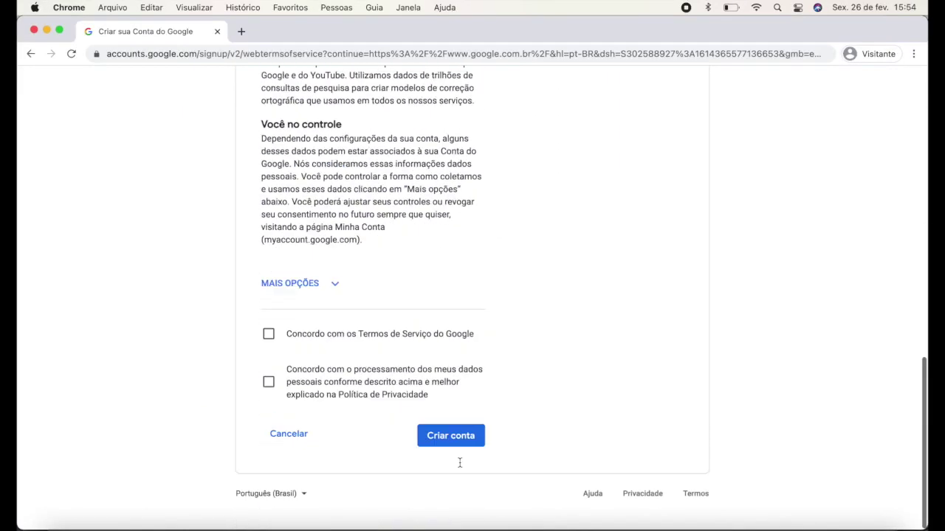
pyautogui.click(268, 348)
pyautogui.click(269, 396)
pyautogui.click(452, 455)
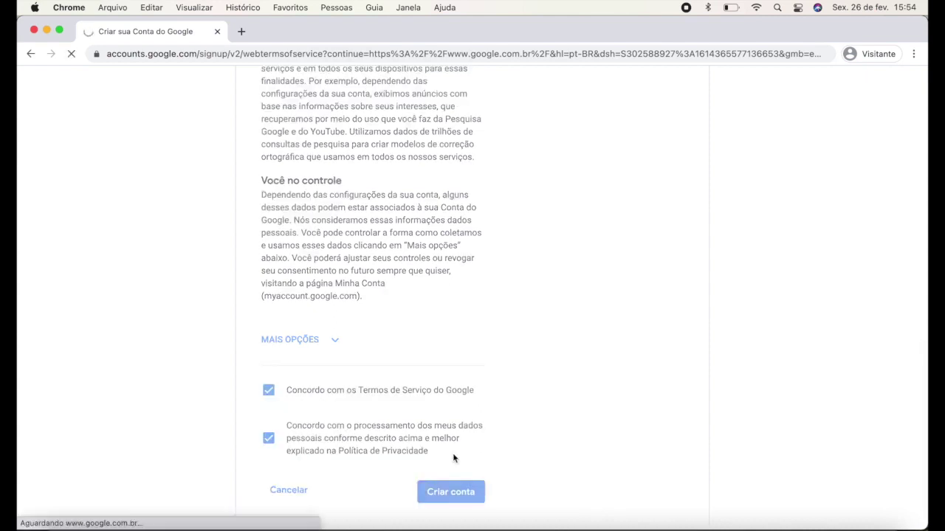
pyautogui.click(875, 84)
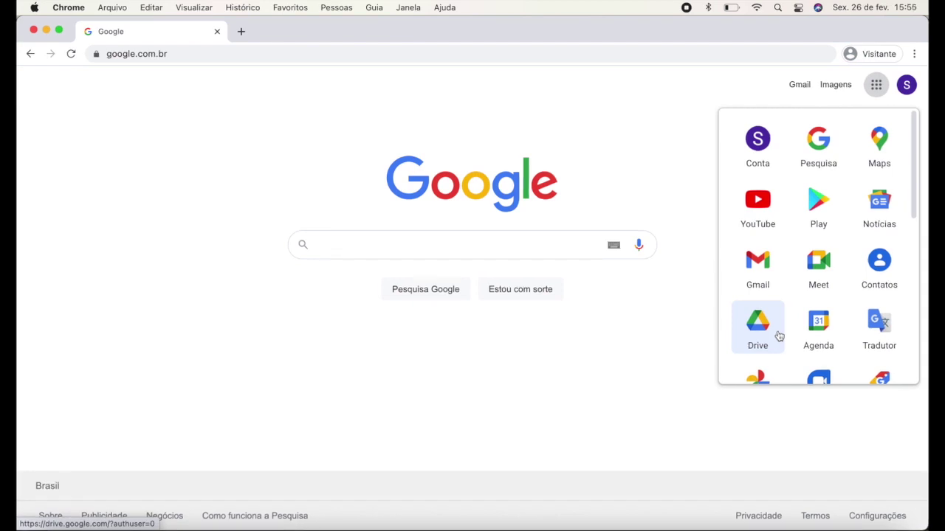
# Search Google for 'audacity' and open the official Audacity download page
pyautogui.click(595, 337)
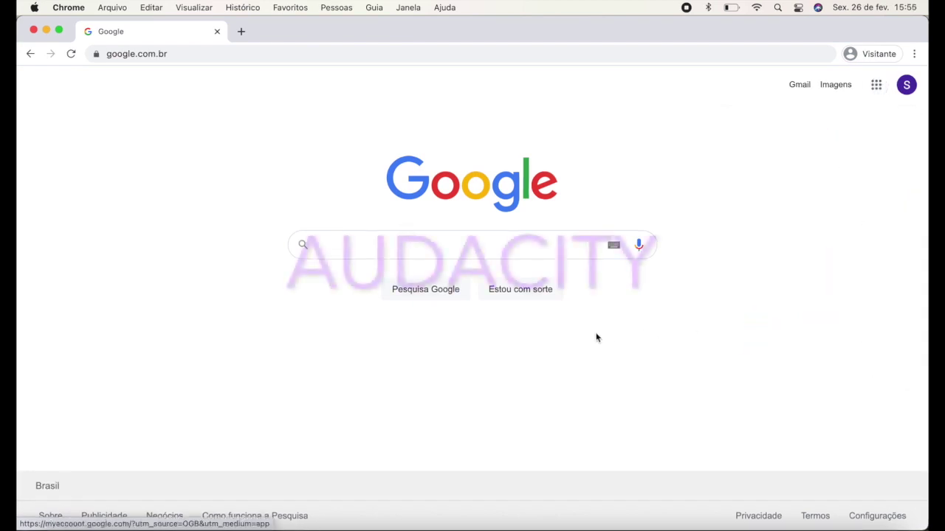
pyautogui.click(524, 245)
pyautogui.write('audacity')
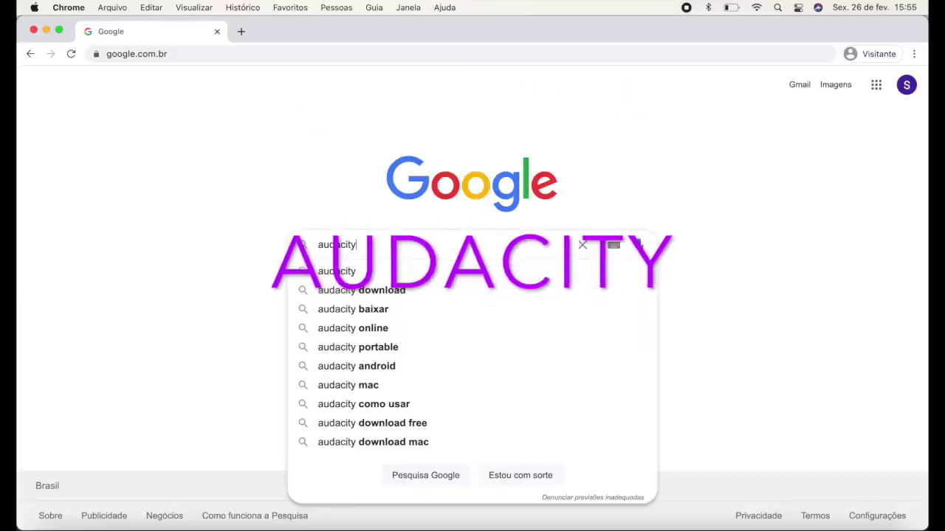
pyautogui.press('Return')
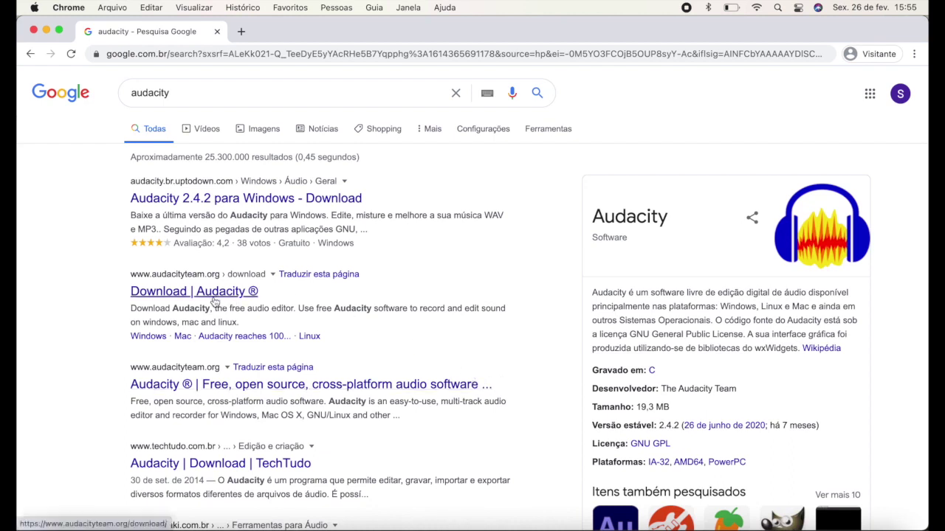
pyautogui.click(200, 295)
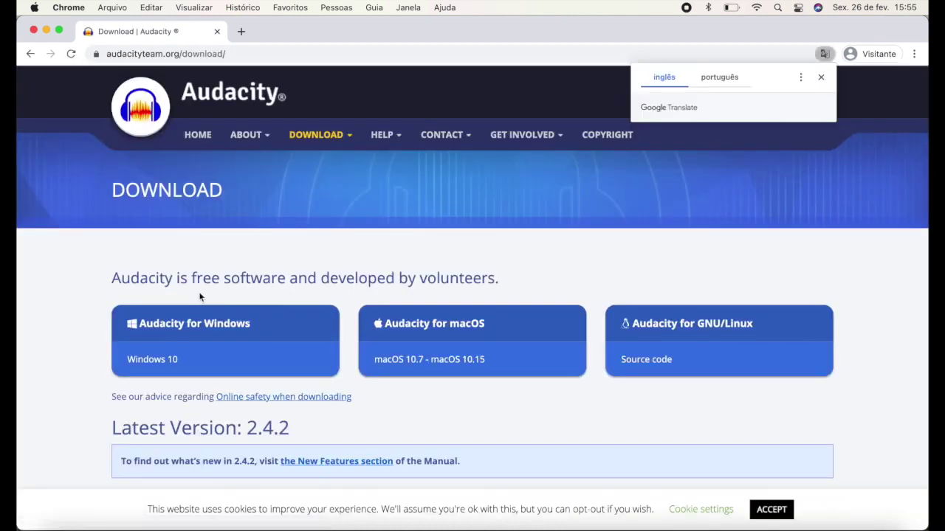
# From the Audacity for Windows page, download the Audacity 2.4.2 Windows Zip from FossHub
pyautogui.click(274, 327)
pyautogui.scroll(-5, 275, 327)
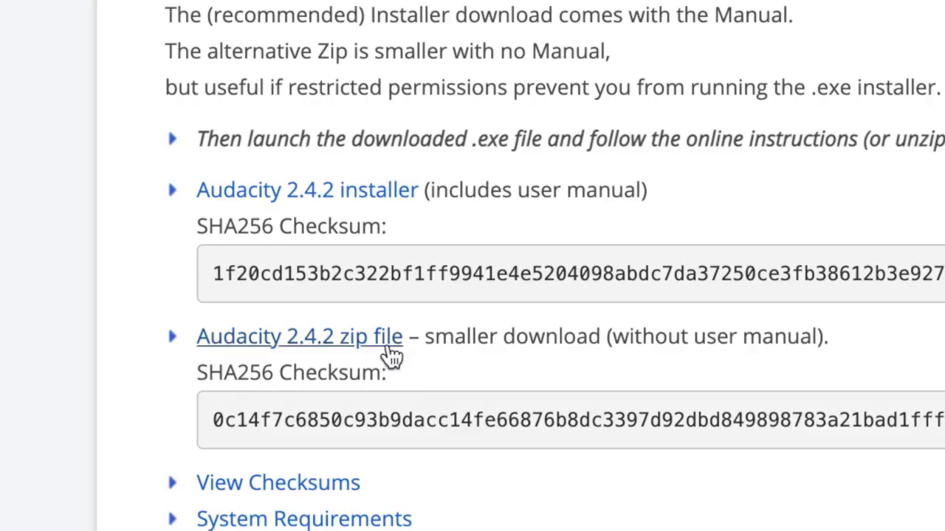
pyautogui.click(390, 355)
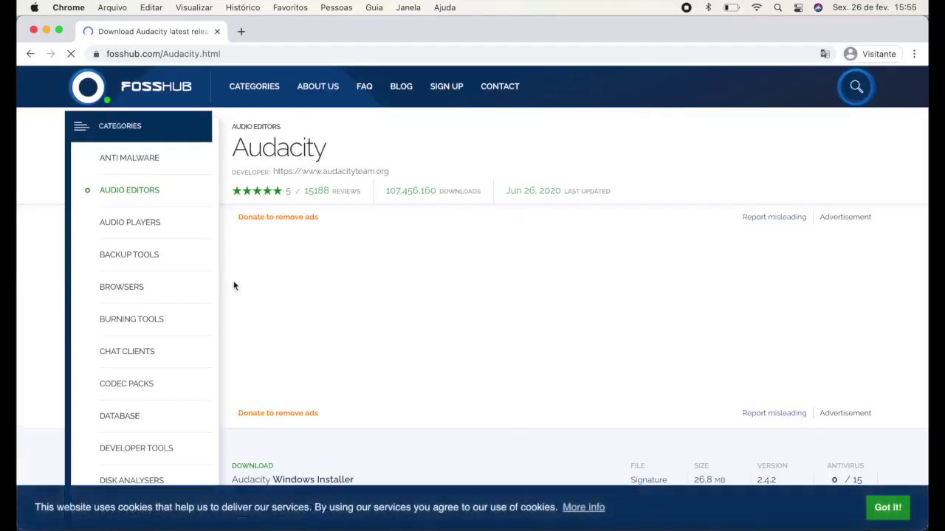
pyautogui.scroll(-5, 533, 293)
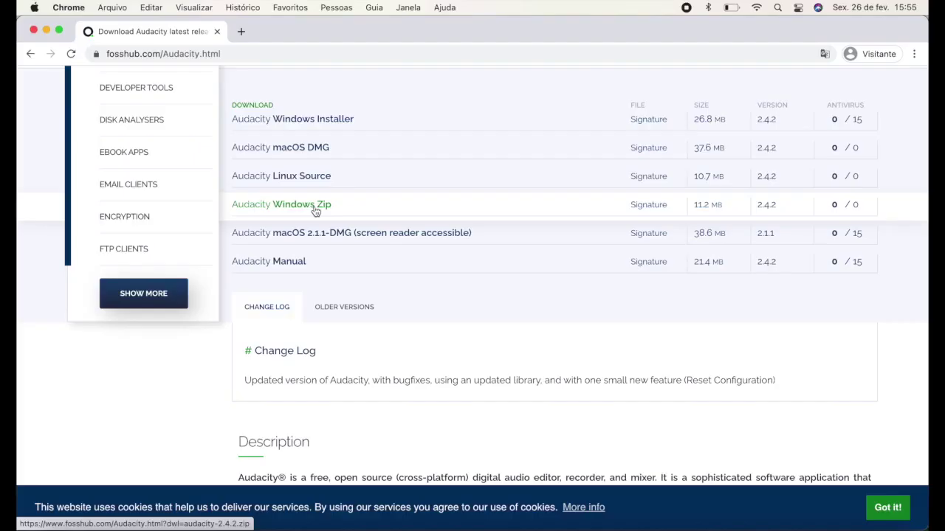
pyautogui.click(315, 212)
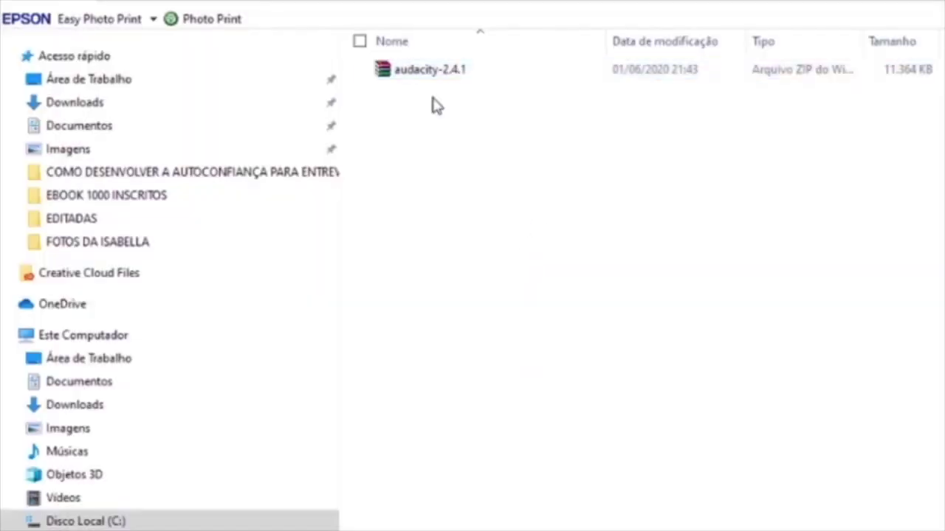
# Extract the audacity-2.4.1 zip into its current folder with Extrair aqui
pyautogui.click(433, 73)
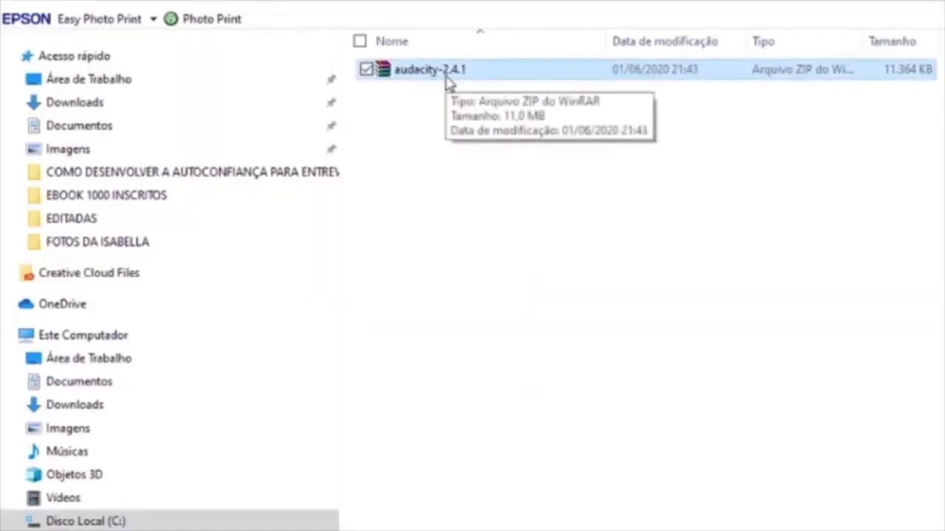
pyautogui.rightClick(447, 80)
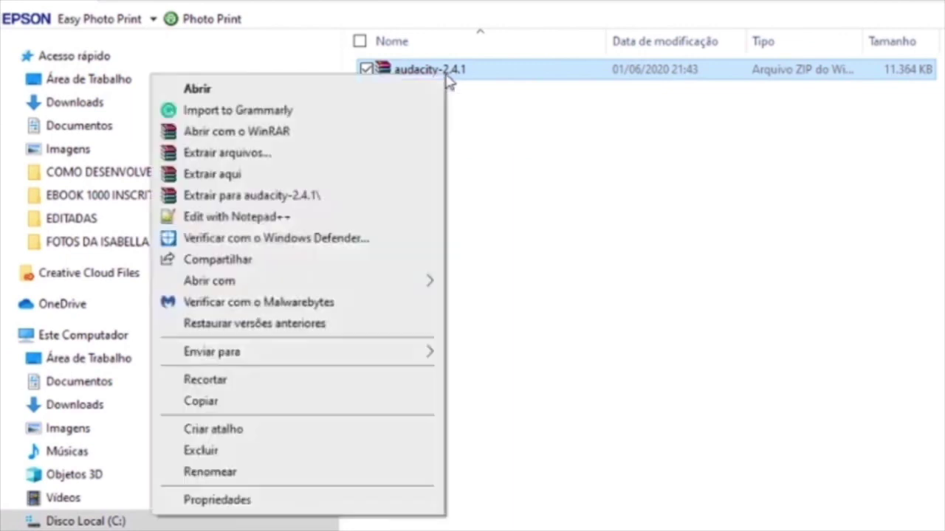
pyautogui.click(248, 177)
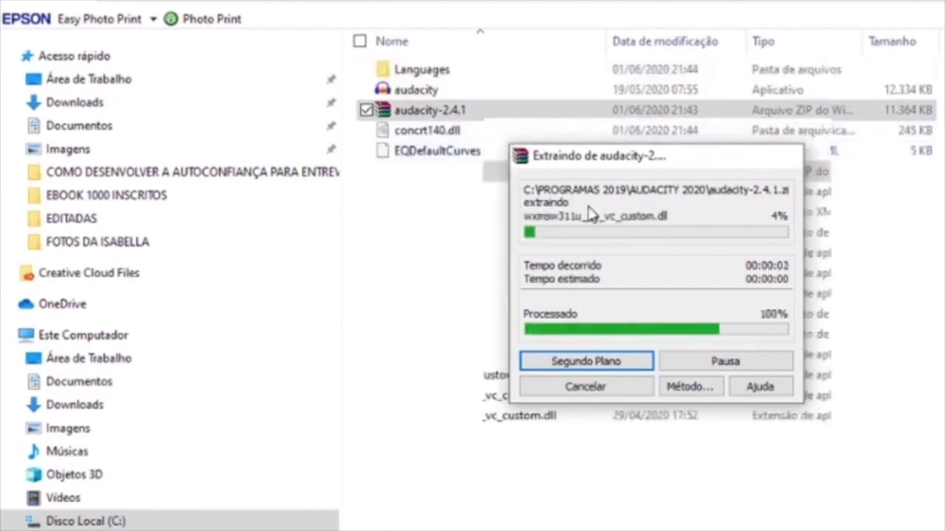
# Send the extracted audacity application to the desktop as a shortcut
pyautogui.click(451, 90)
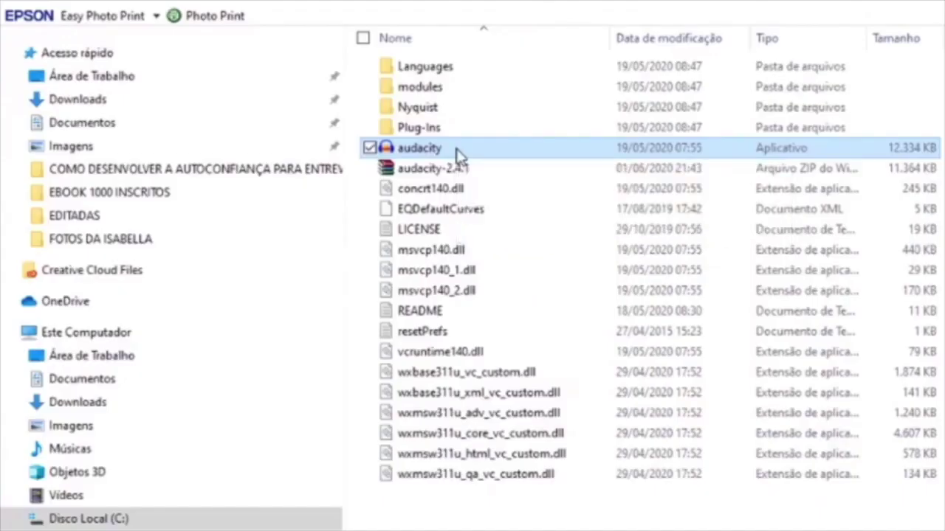
pyautogui.rightClick(229, 220)
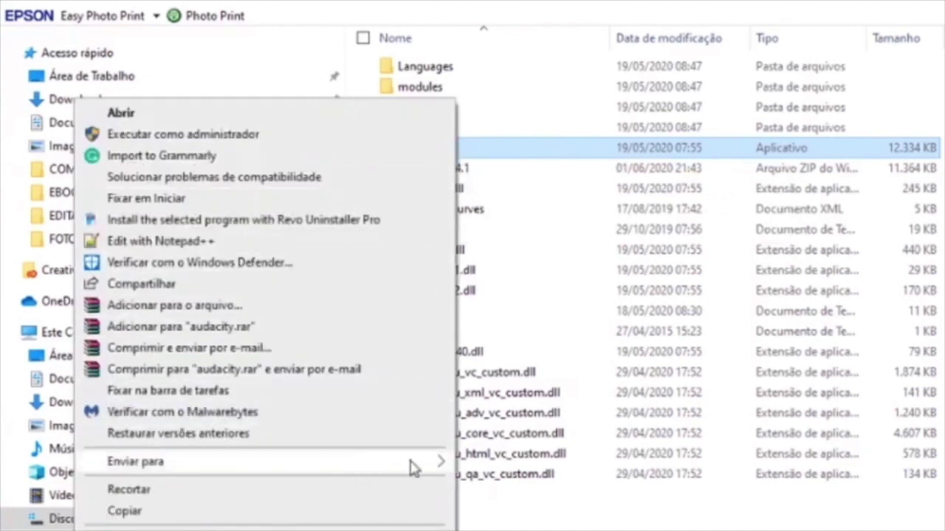
pyautogui.moveTo(411, 462)
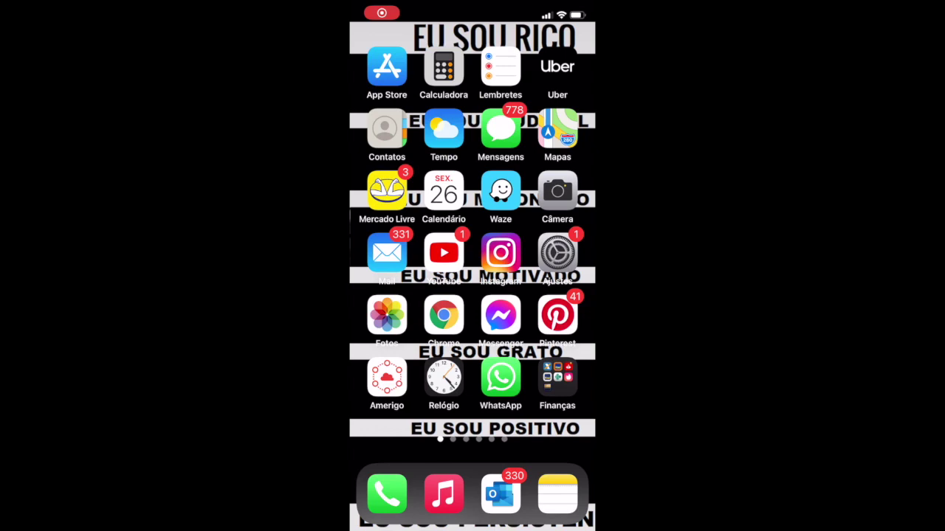
# Search the App Store for 'drive' and open the Google Drive app
pyautogui.click(387, 66)
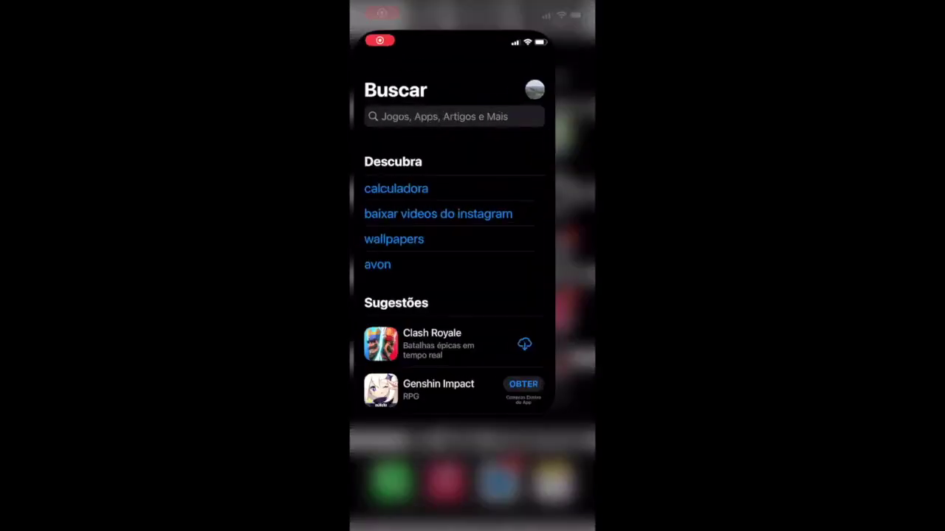
pyautogui.click(461, 104)
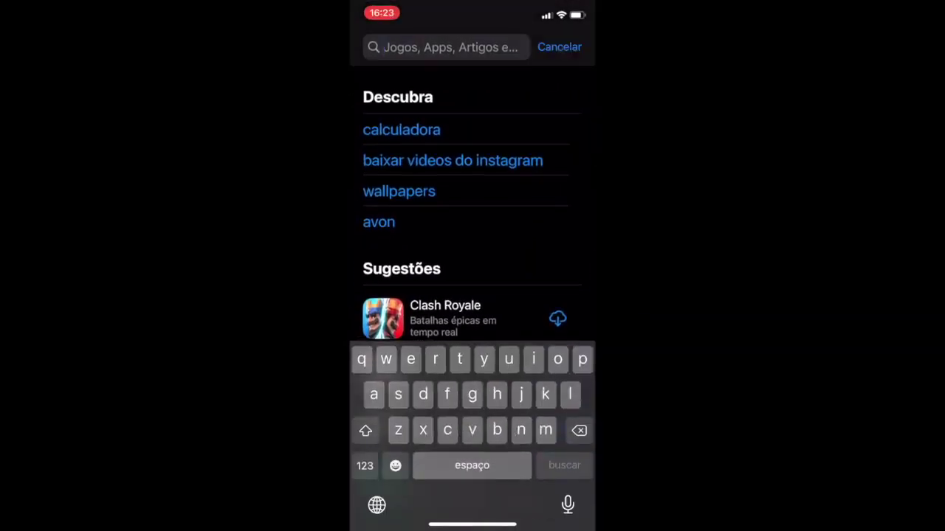
pyautogui.write('drive')
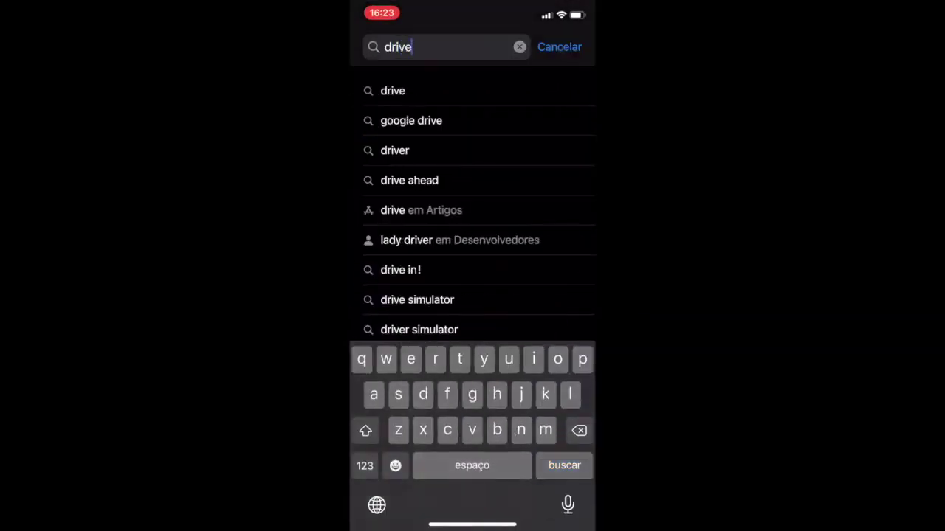
pyautogui.press('Return')
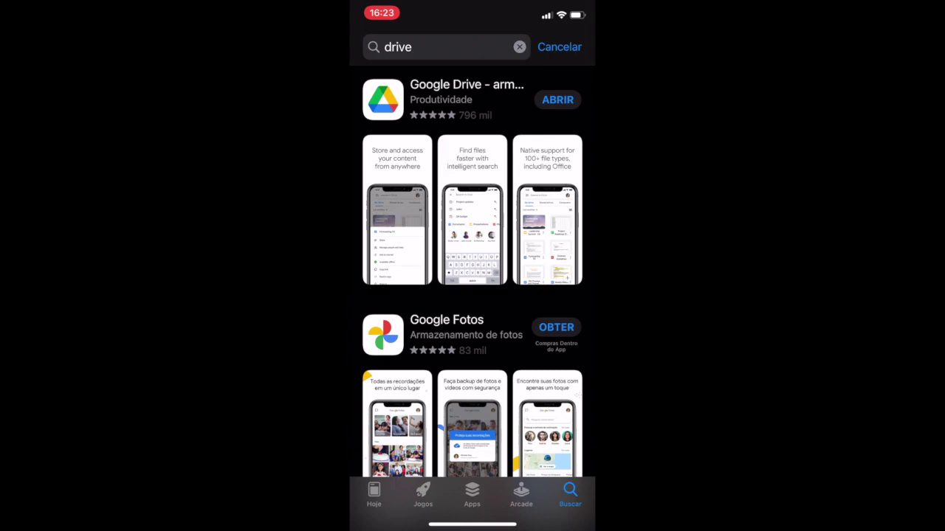
pyautogui.click(558, 100)
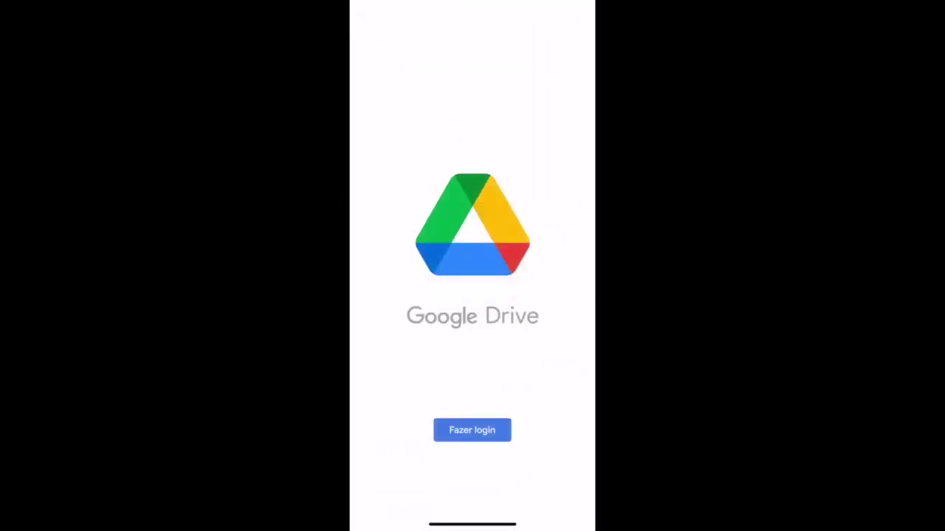
# Sign in to Google Drive with another Google account's e-mail address and password
pyautogui.click(472, 429)
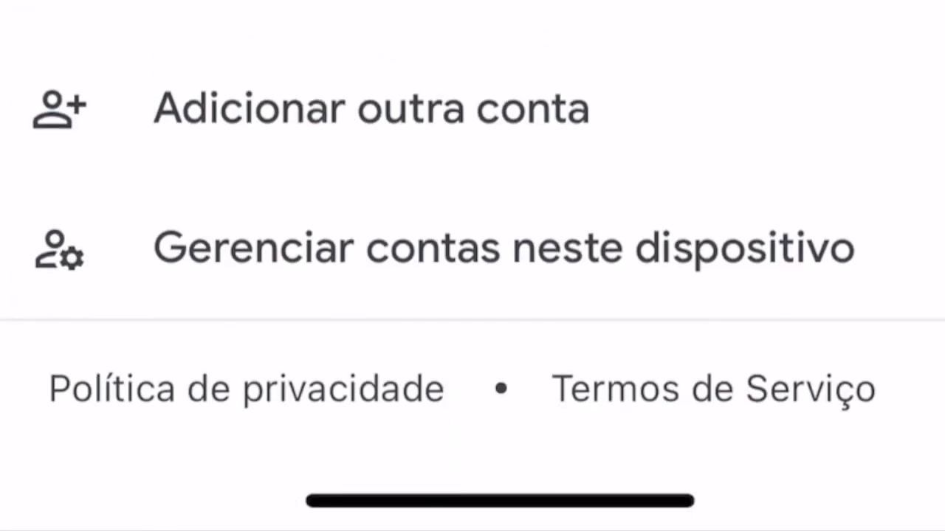
pyautogui.click(369, 109)
pyautogui.click(670, 501)
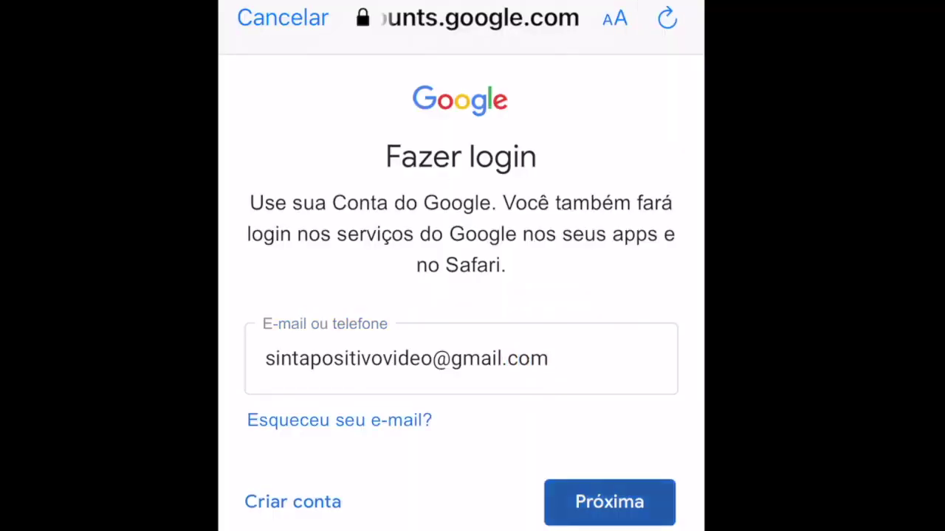
pyautogui.click(610, 502)
pyautogui.click(461, 319)
pyautogui.click(667, 499)
pyautogui.click(609, 481)
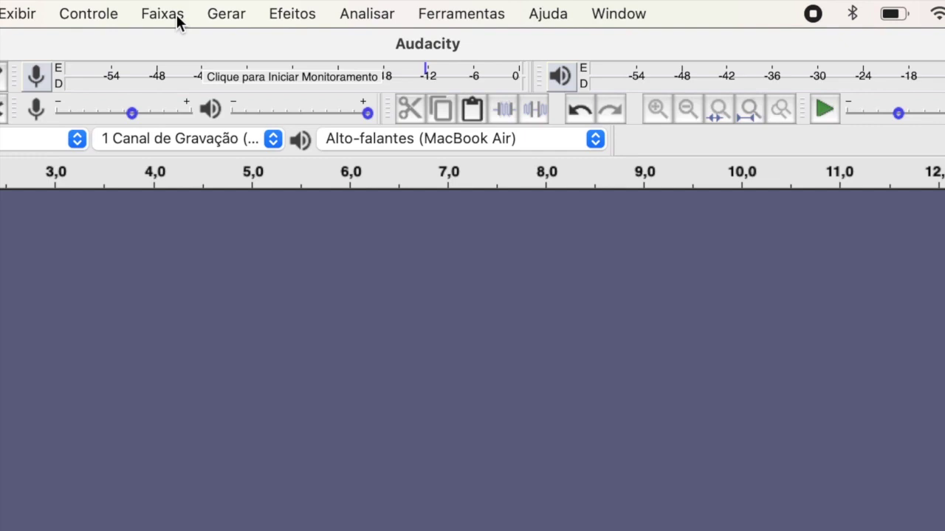
# Add three mono tracks via Faixas > Adicionar Nova > Faixa Mono and select the first track
pyautogui.click(325, 10)
pyautogui.moveTo(384, 29)
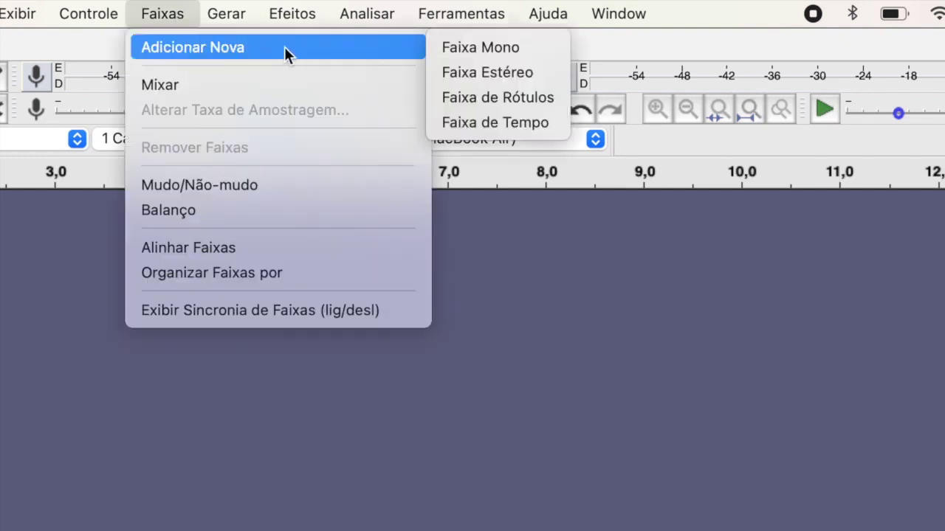
pyautogui.click(452, 51)
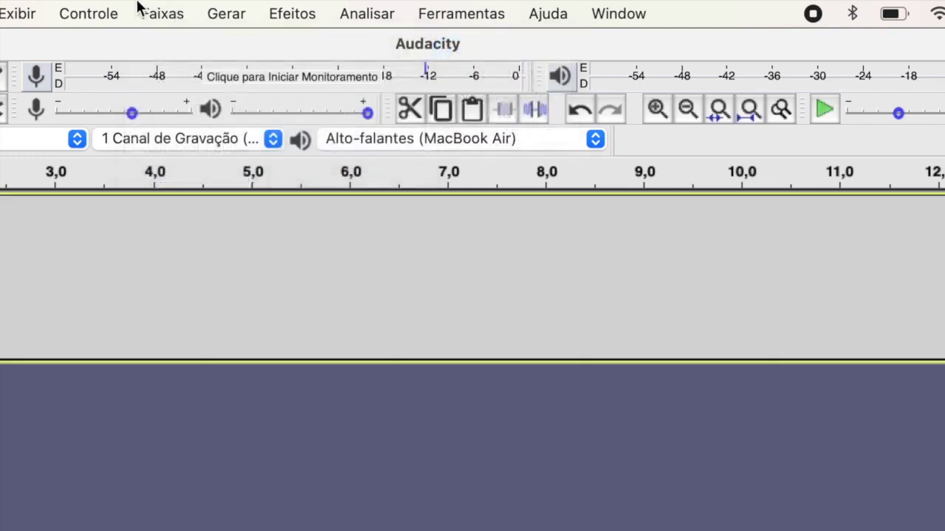
pyautogui.click(155, 17)
pyautogui.moveTo(204, 51)
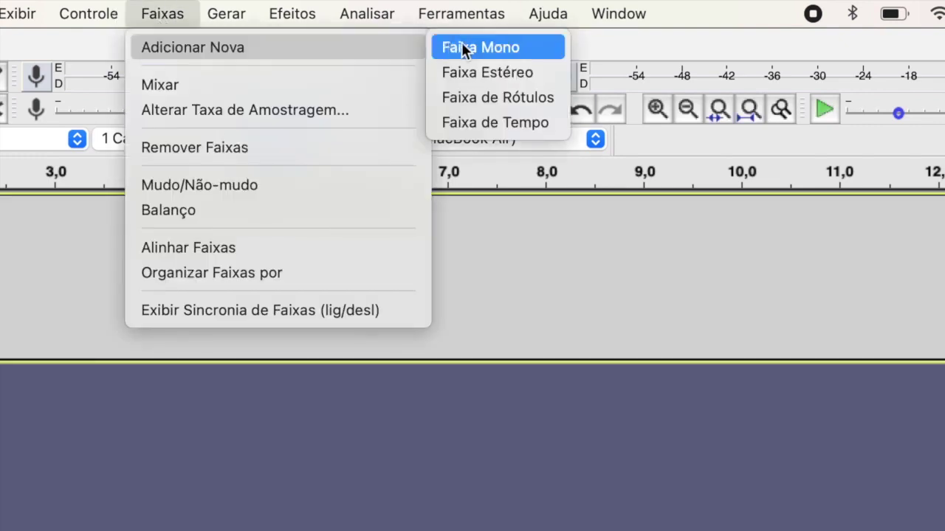
pyautogui.click(484, 49)
pyautogui.click(171, 12)
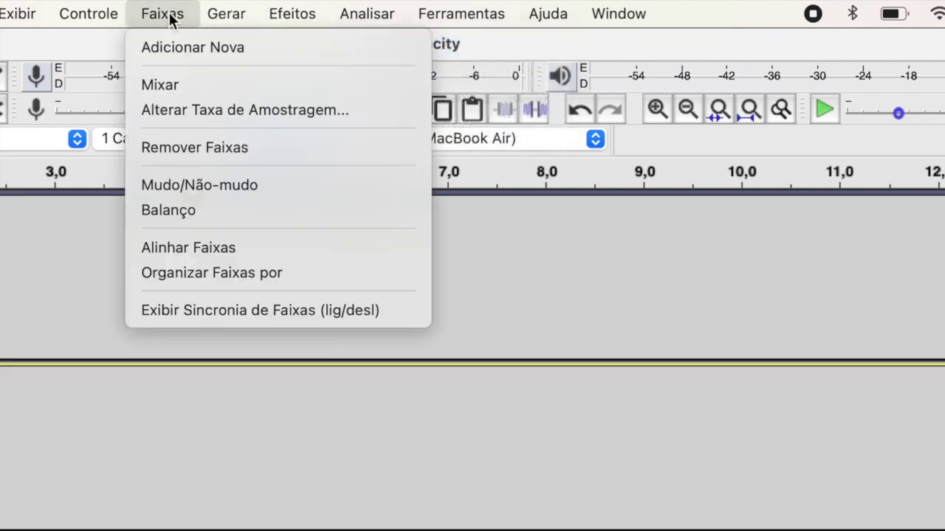
pyautogui.moveTo(339, 49)
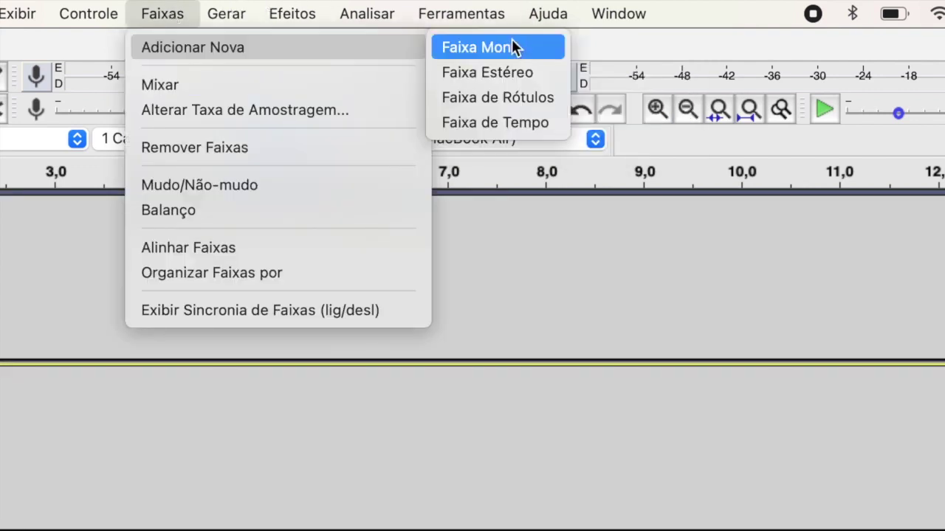
pyautogui.click(536, 47)
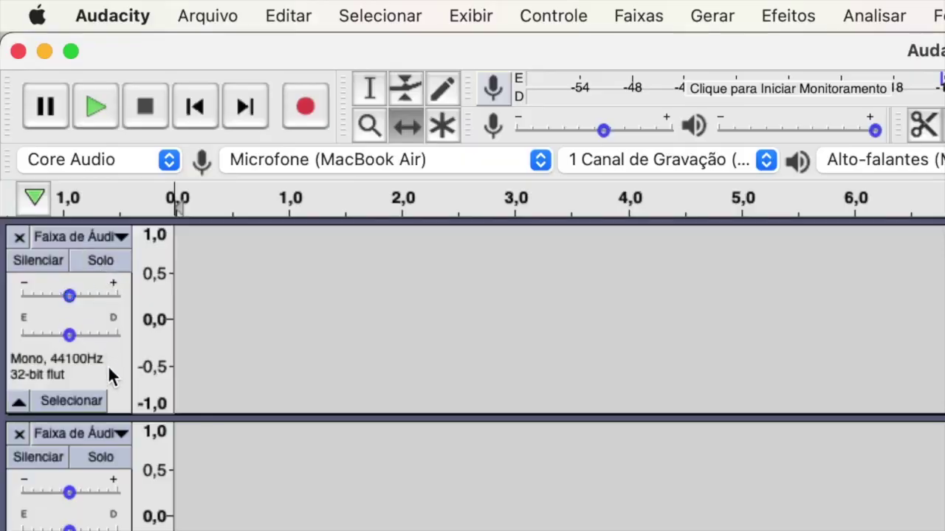
pyautogui.click(115, 373)
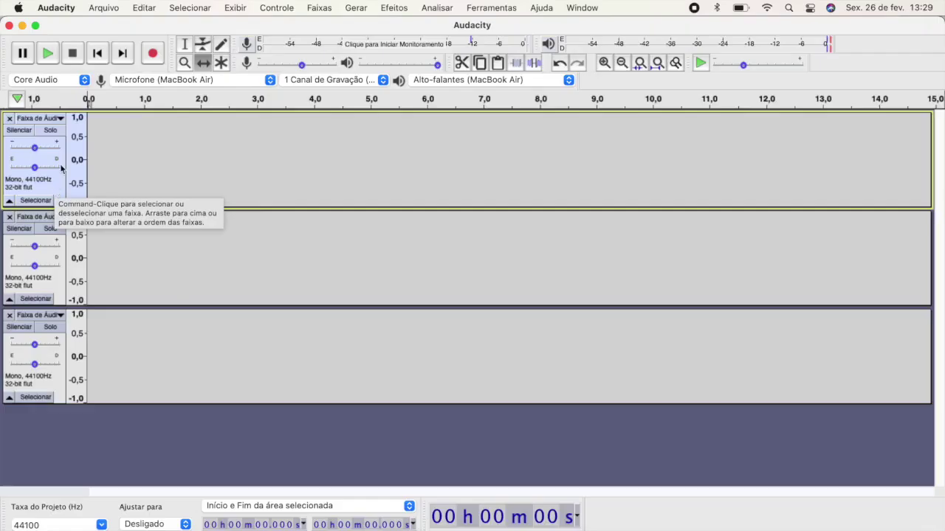
# Record a take of room silence, then the spoken affirmations, into track one, ending near 14 s
pyautogui.click(154, 61)
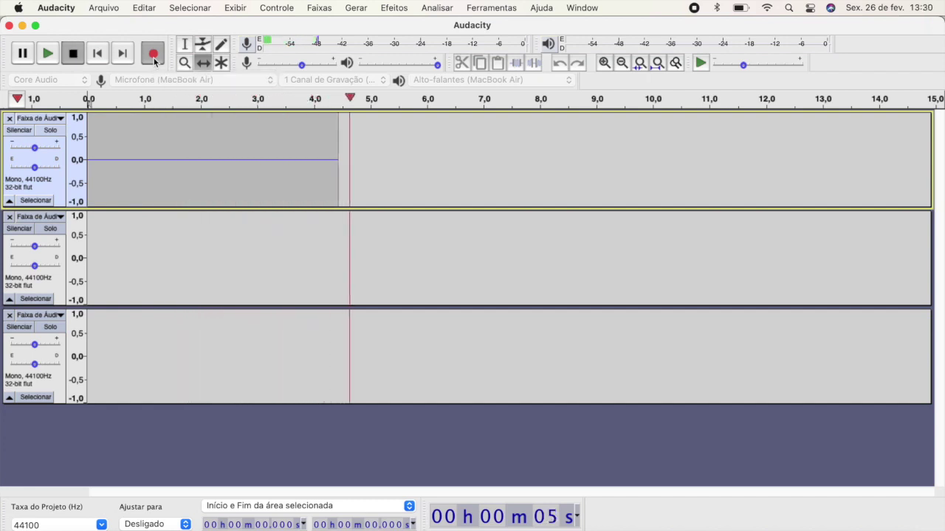
pyautogui.press('space')
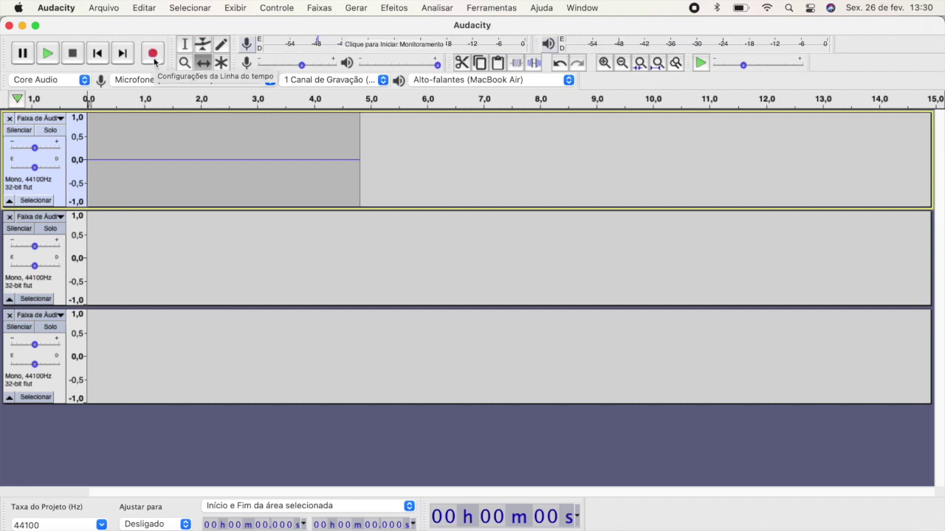
pyautogui.click(155, 60)
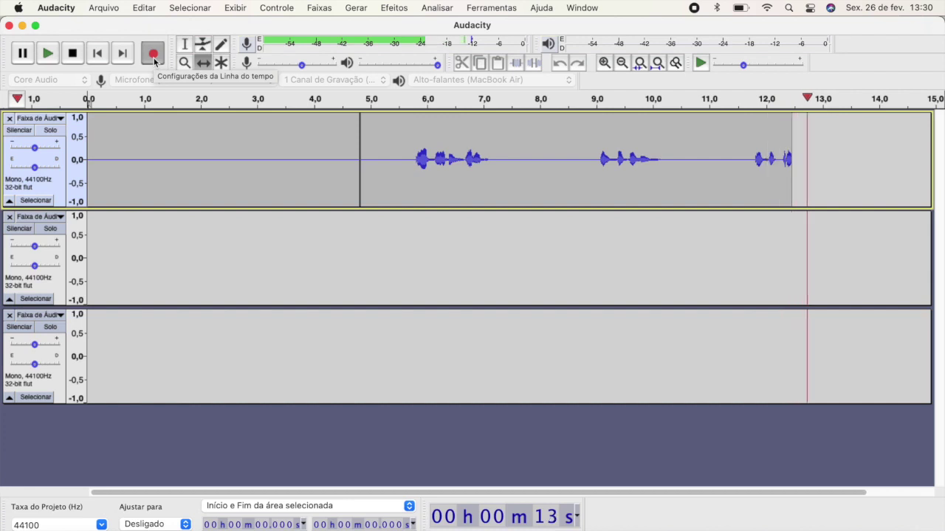
pyautogui.press('space')
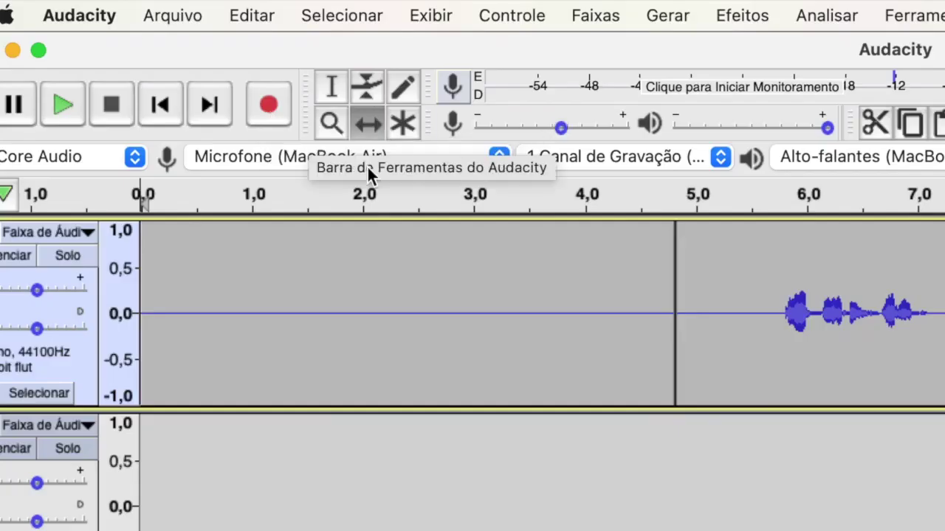
# Select the silence from 0.151 to 4.540 s and open Efeitos > Redução de Ruído
pyautogui.click(327, 90)
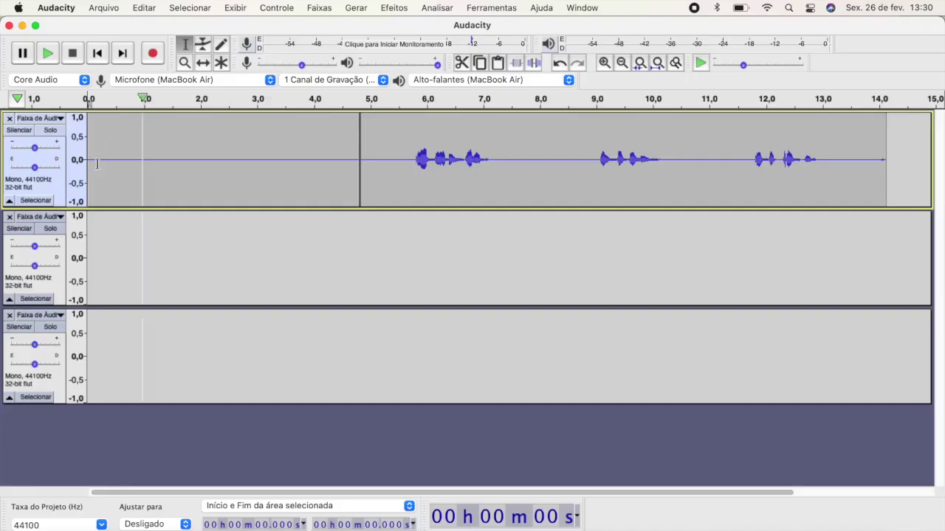
pyautogui.moveTo(97, 161); pyautogui.dragTo(344, 160)
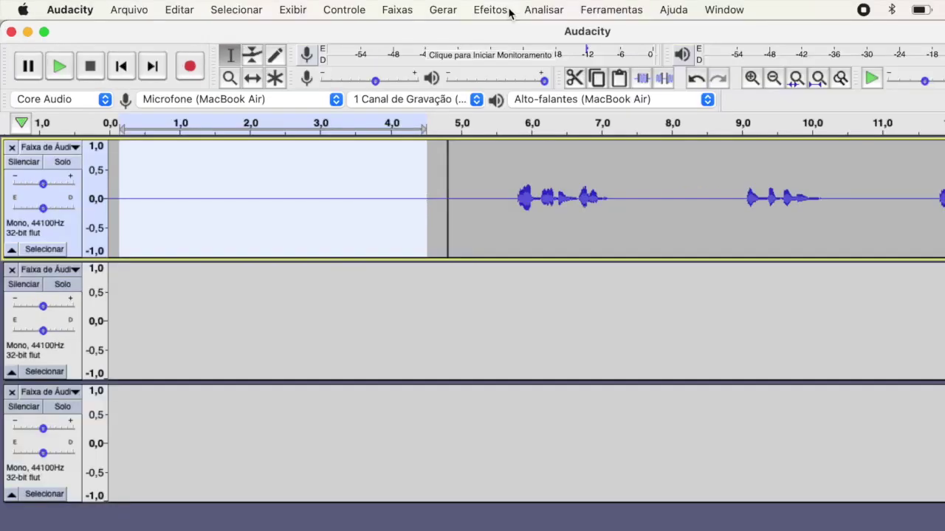
pyautogui.click(406, 9)
pyautogui.click(554, 408)
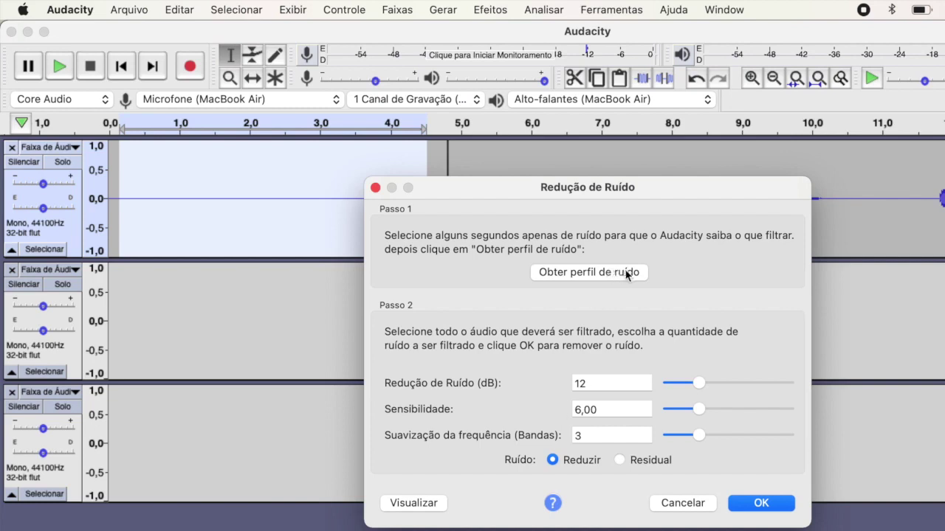
# Capture the noise profile, then apply Redução de Ruído to the whole first track, 0–14.131 s
pyautogui.click(643, 273)
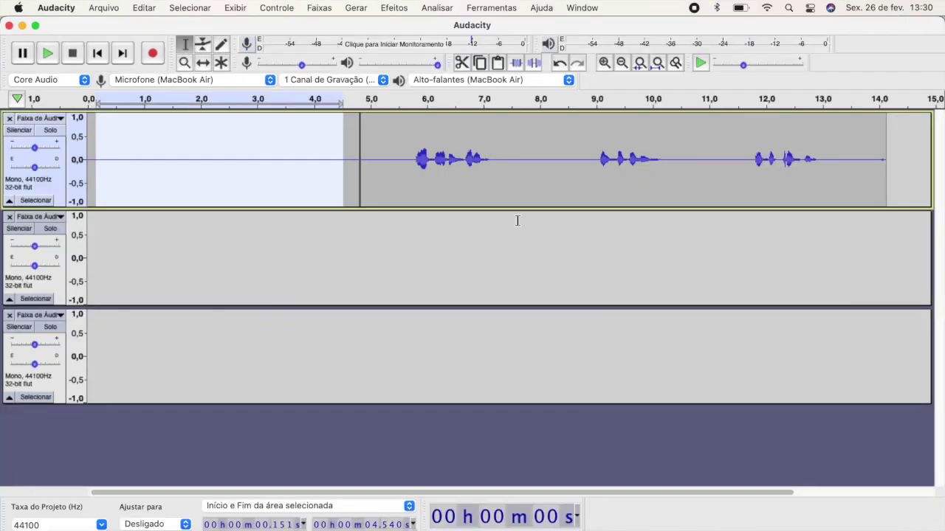
pyautogui.click(301, 151)
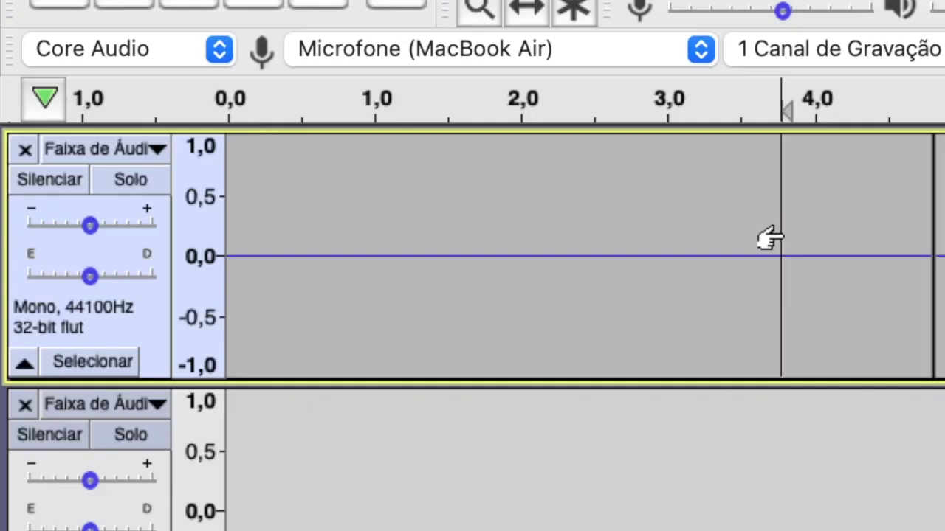
pyautogui.click(145, 329)
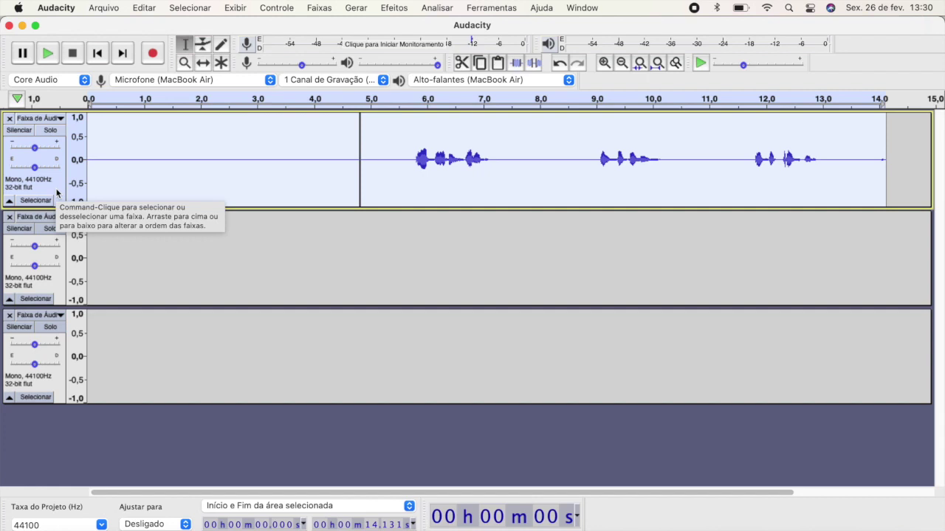
pyautogui.click(406, 10)
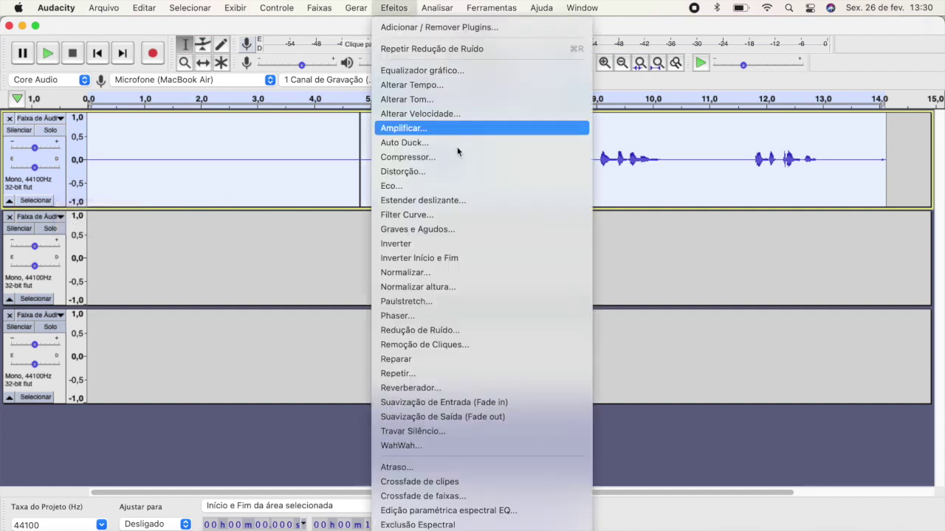
pyautogui.click(479, 329)
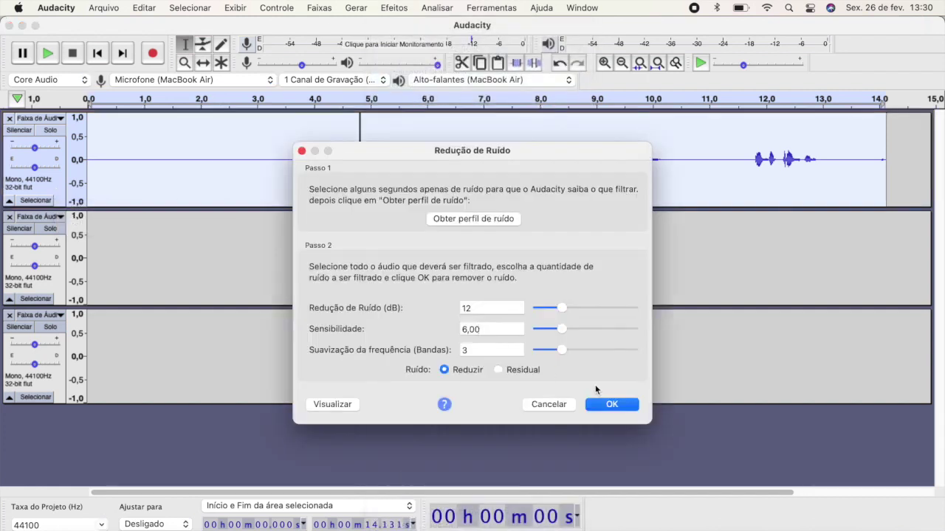
pyautogui.click(626, 406)
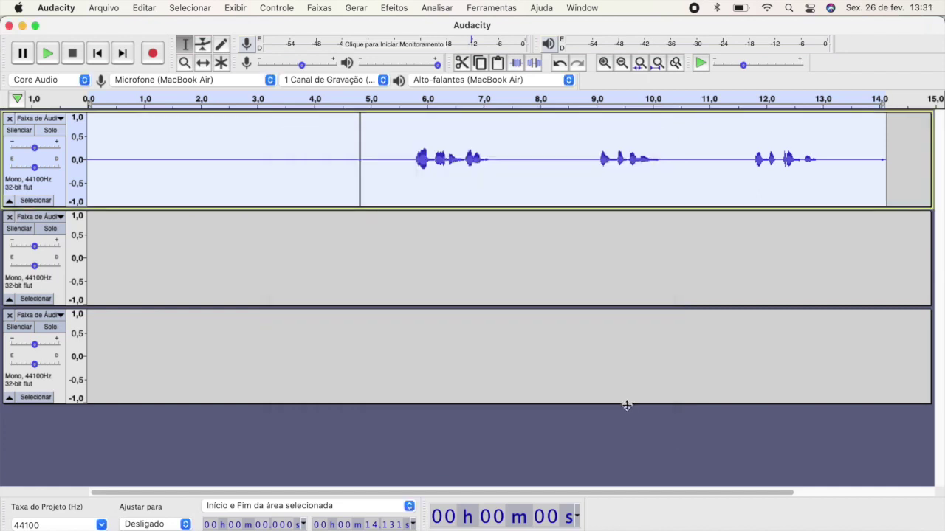
# Delete the dead air from the track start up to 5.735 s
pyautogui.click(389, 172)
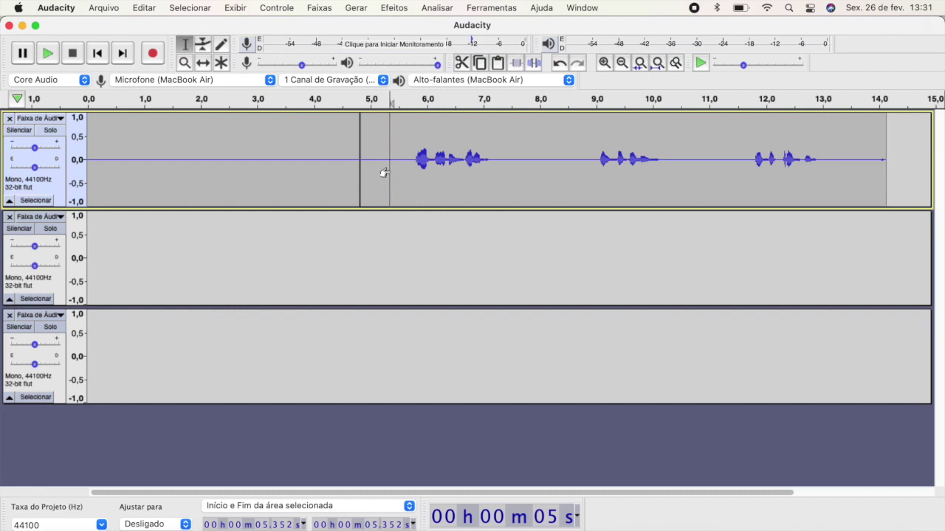
pyautogui.click(411, 161)
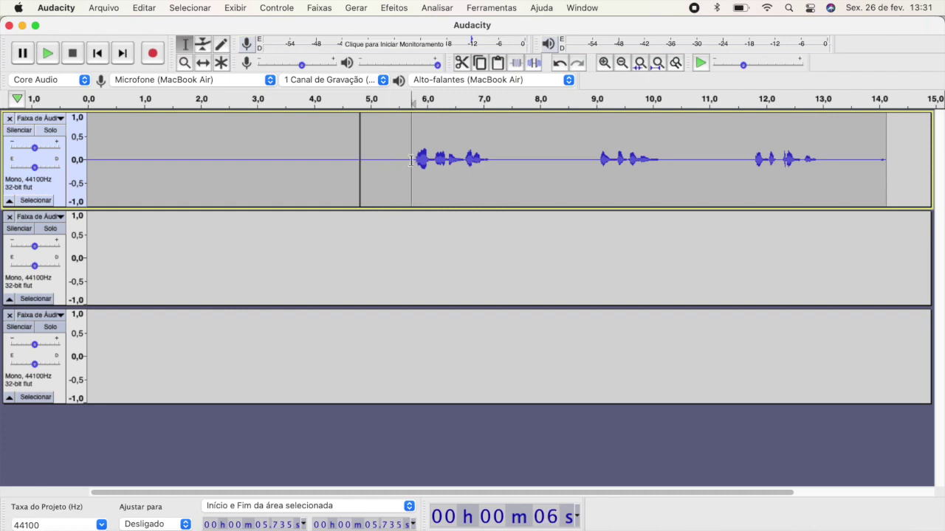
pyautogui.moveTo(411, 161); pyautogui.dragTo(81, 147)
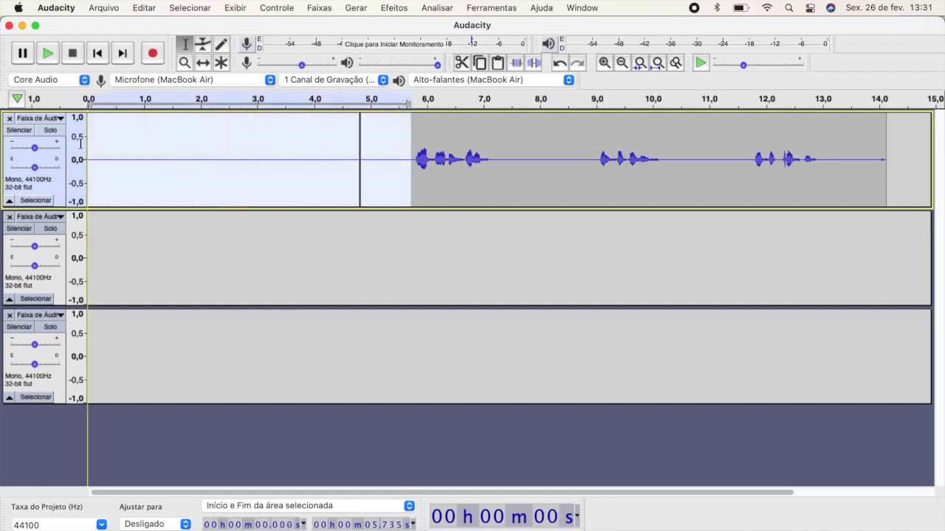
pyautogui.press('Delete')
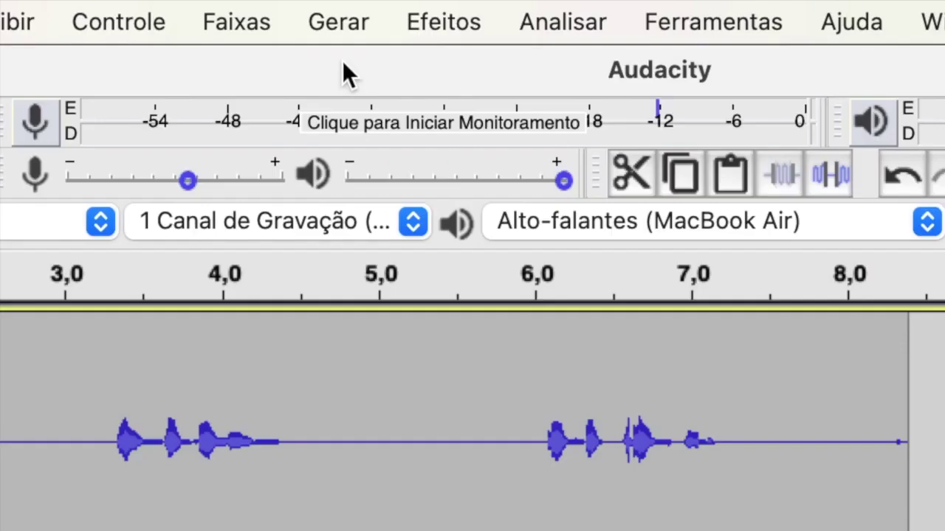
# Generate 3 seconds of silence at the start of the voice track
pyautogui.click(361, 9)
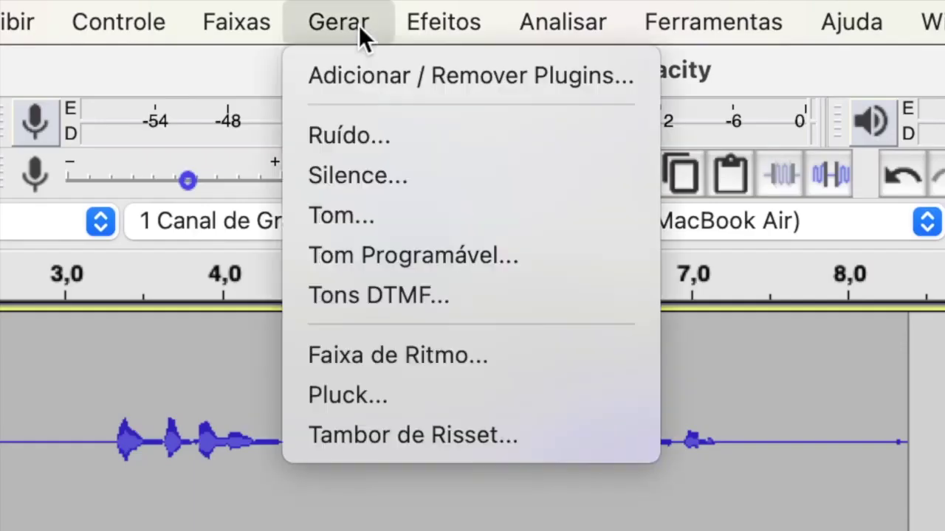
pyautogui.click(455, 175)
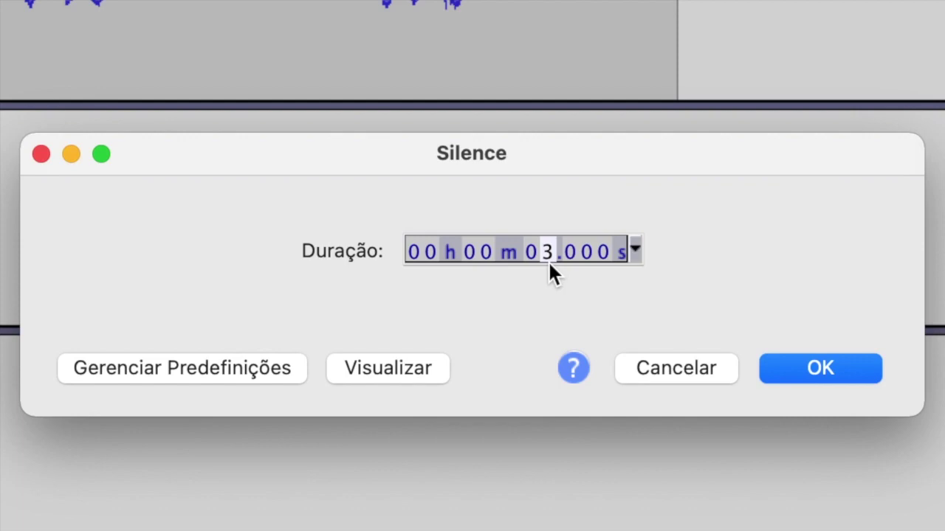
pyautogui.click(787, 372)
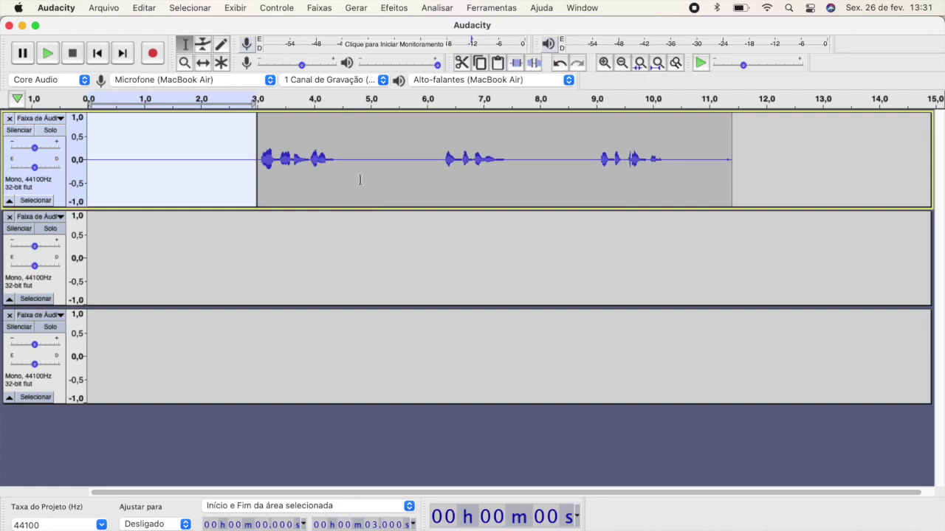
pyautogui.moveTo(337, 161); pyautogui.dragTo(443, 177)
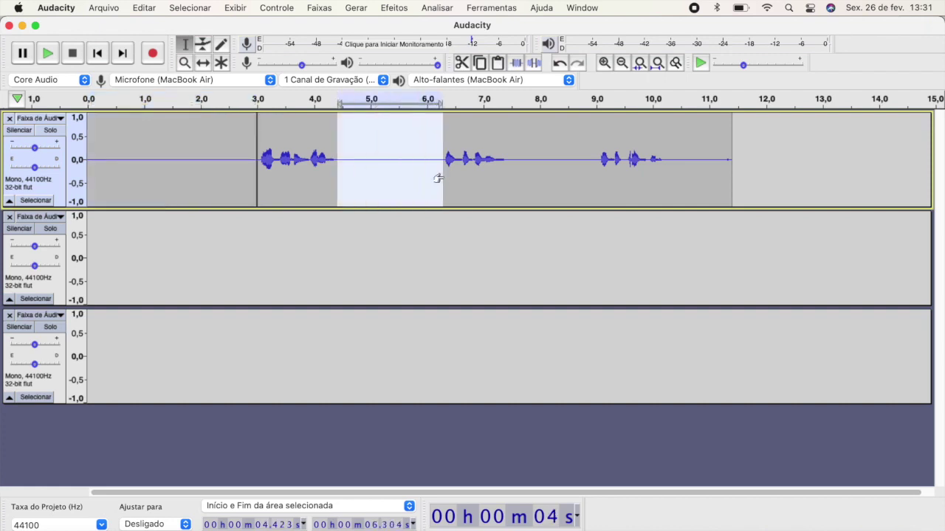
# Replace the pause after the first affirmation with 3 seconds of silence at 4.4 s
pyautogui.press('Delete')
pyautogui.click(360, 8)
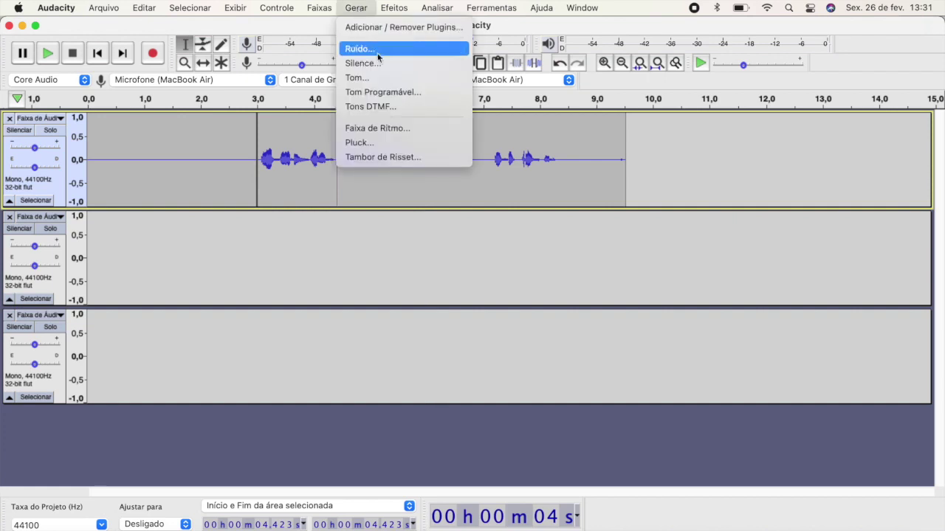
pyautogui.click(359, 48)
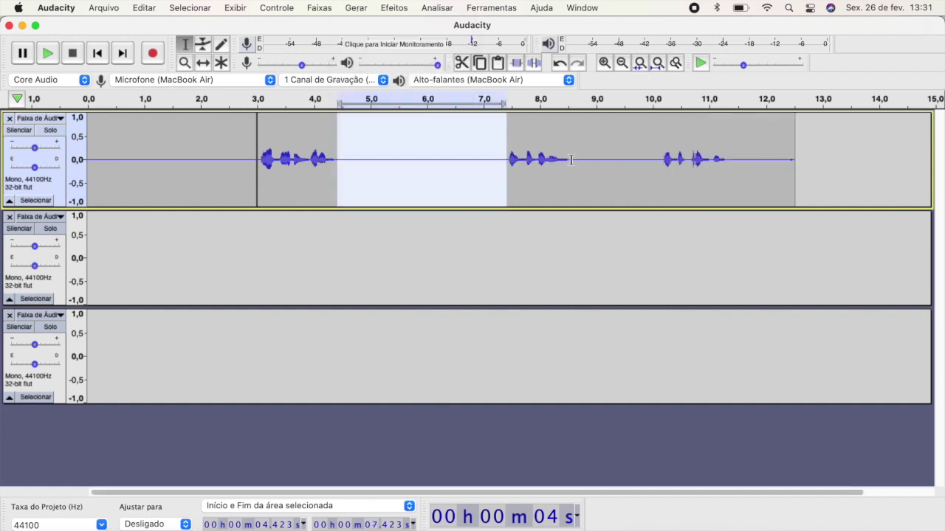
# Replace the pause before the third affirmation with 3 s silence and trim the tail to 12.817 s
pyautogui.moveTo(570, 162); pyautogui.dragTo(660, 182)
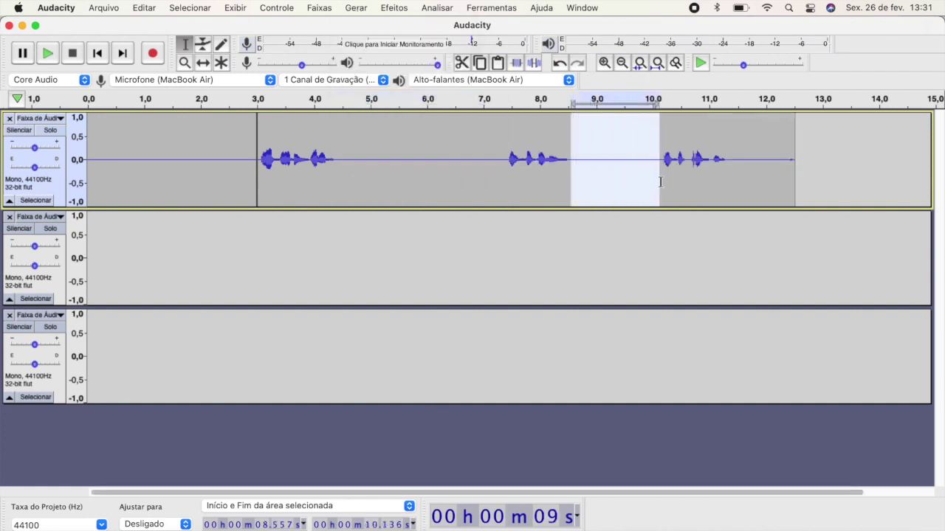
pyautogui.press('Delete')
pyautogui.click(368, 9)
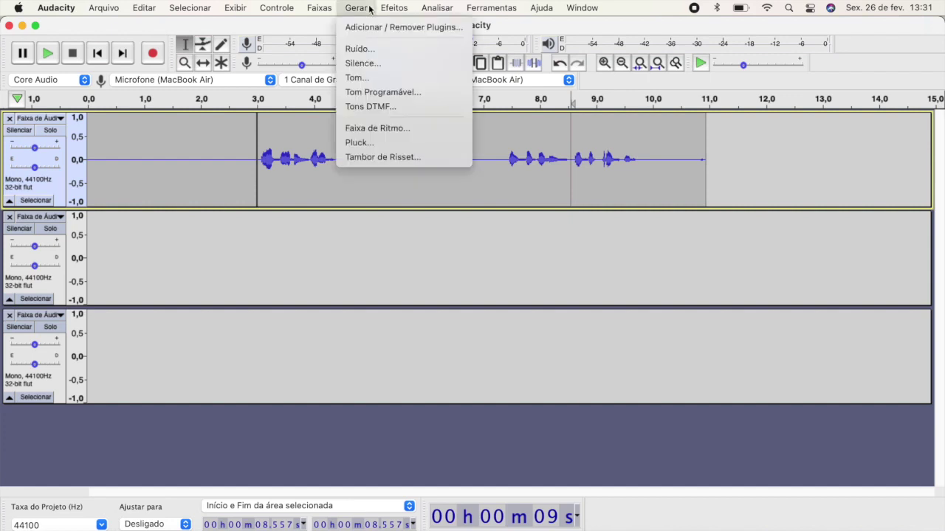
pyautogui.click(411, 65)
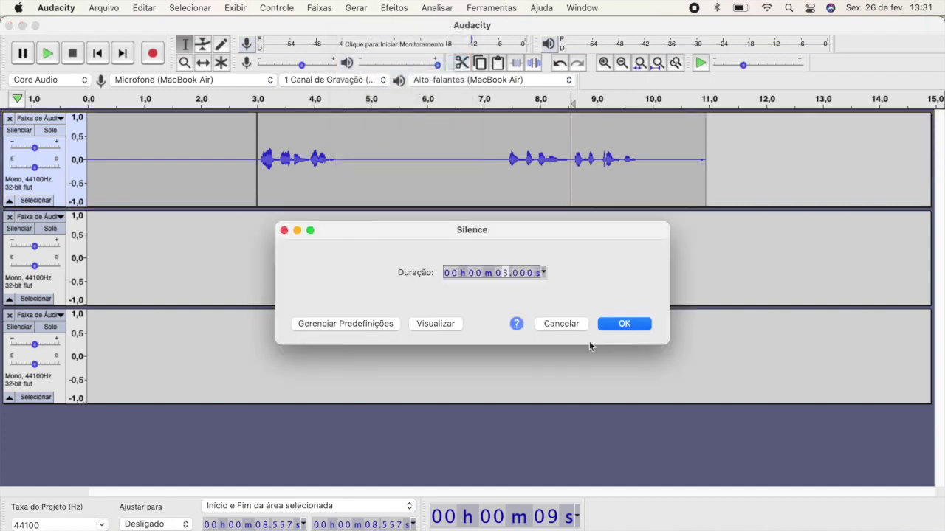
pyautogui.click(627, 324)
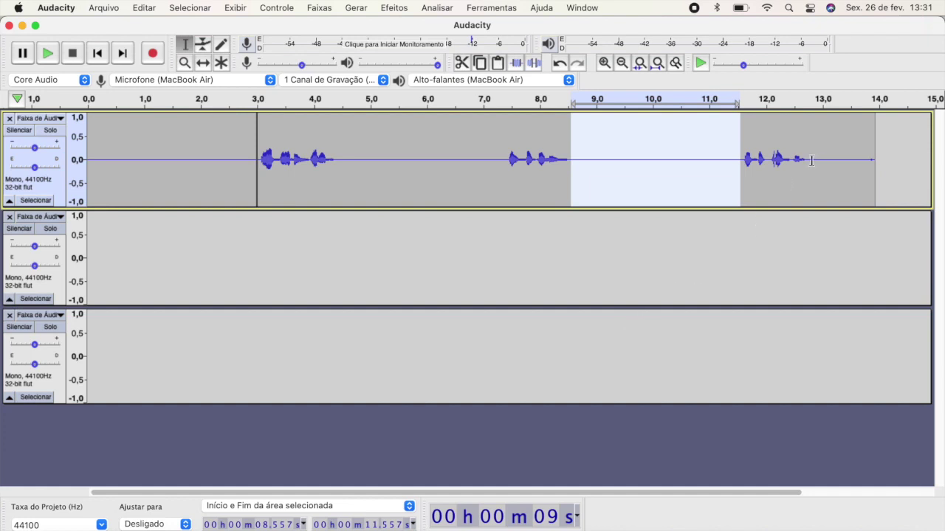
pyautogui.moveTo(811, 161); pyautogui.dragTo(871, 165)
pyautogui.press('BackSpace')
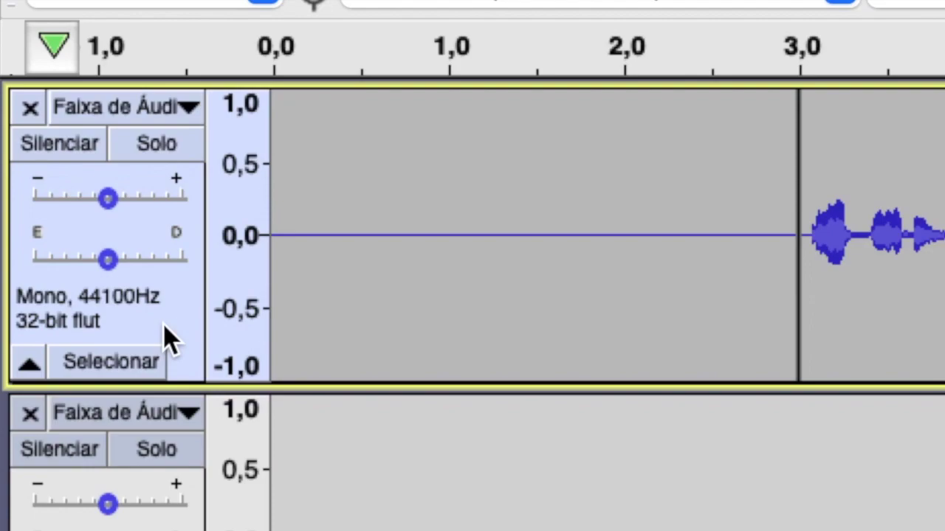
# Copy the 12.8-second affirmation clip and paste it four times end to end, reaching 1:04
pyautogui.click(165, 328)
pyautogui.hotkey('ctrl', 'c')
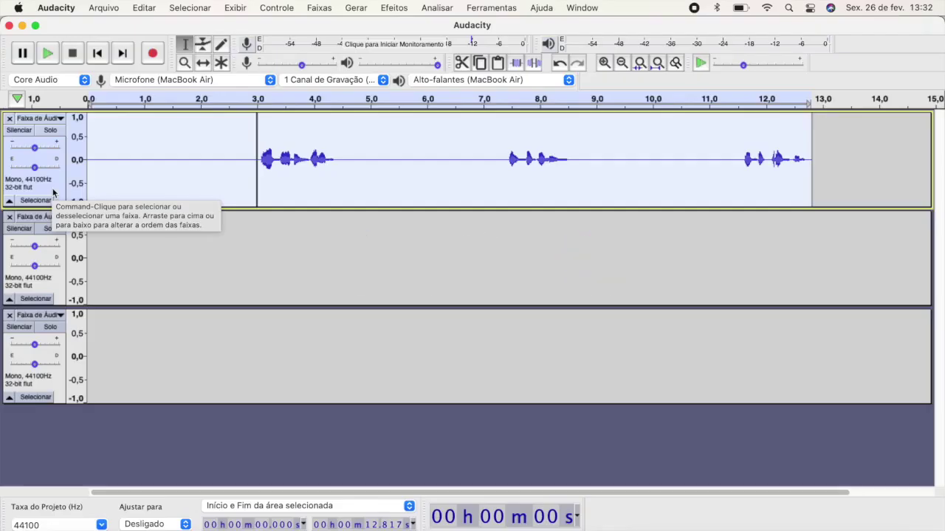
pyautogui.press('Right')
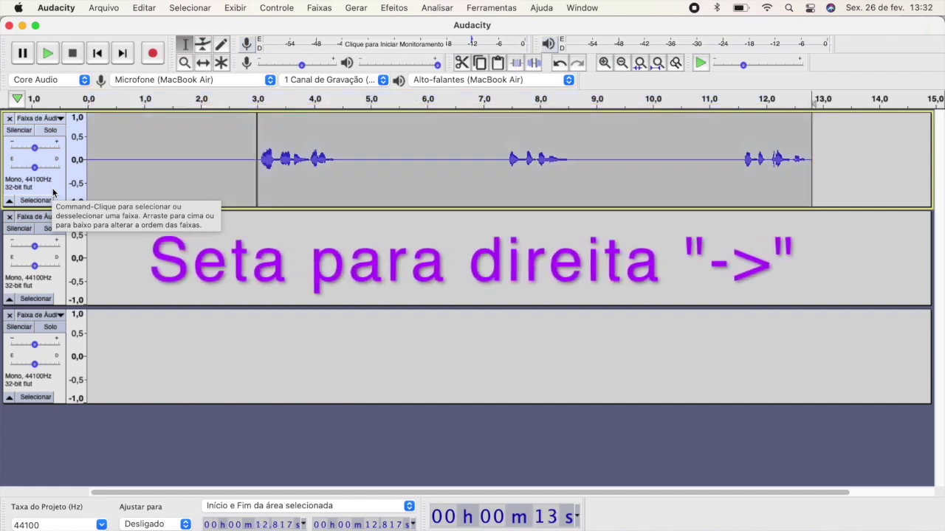
pyautogui.hotkey('ctrl', 'v')
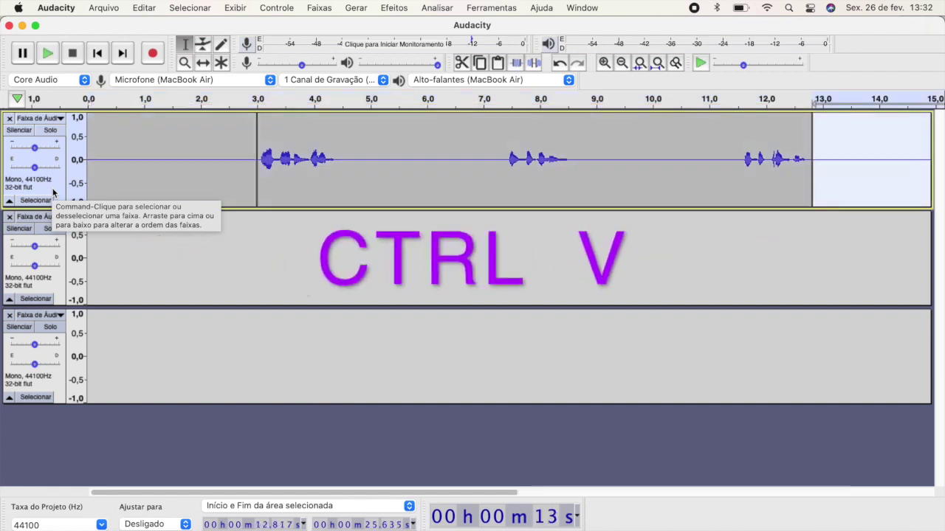
pyautogui.press('Right')
pyautogui.hotkey('ctrl', 'v')
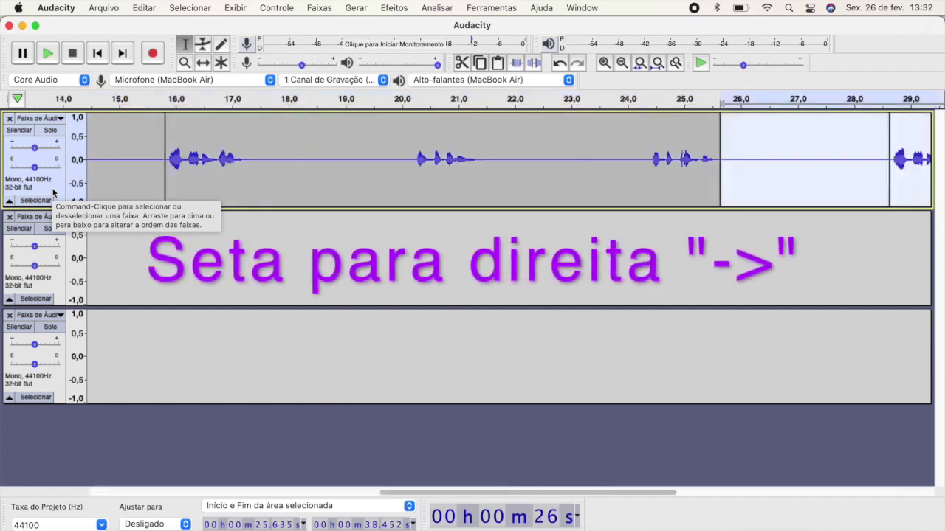
pyautogui.hotkey('ctrl', 'v')
pyautogui.press('Right')
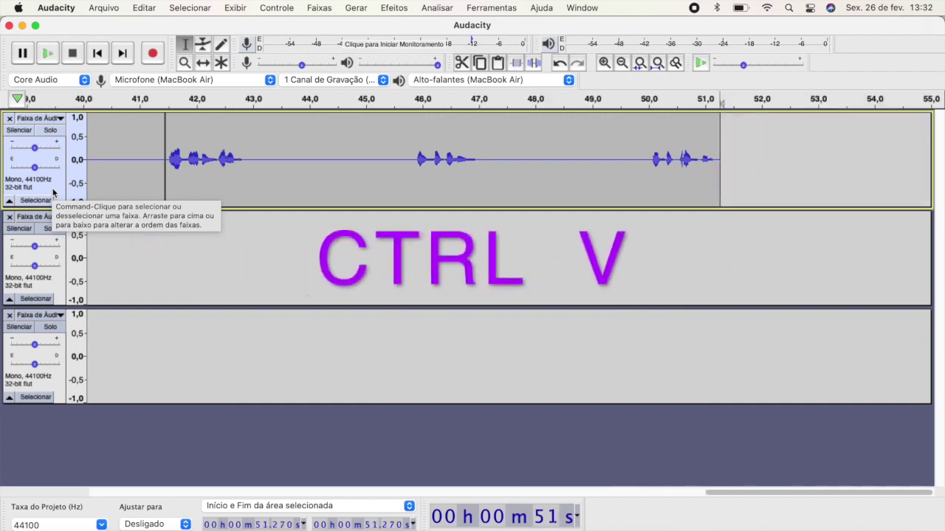
pyautogui.hotkey('ctrl', 'v')
pyautogui.press('Right')
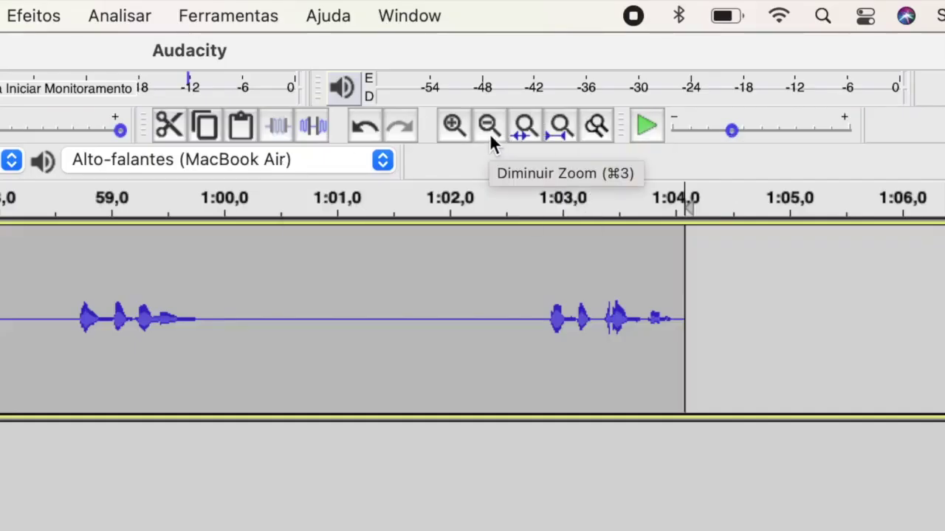
# Zoom out to about sixteen minutes and copy the one-minute affirmation loop
pyautogui.click(491, 136)
pyautogui.click(491, 135)
pyautogui.click(491, 136)
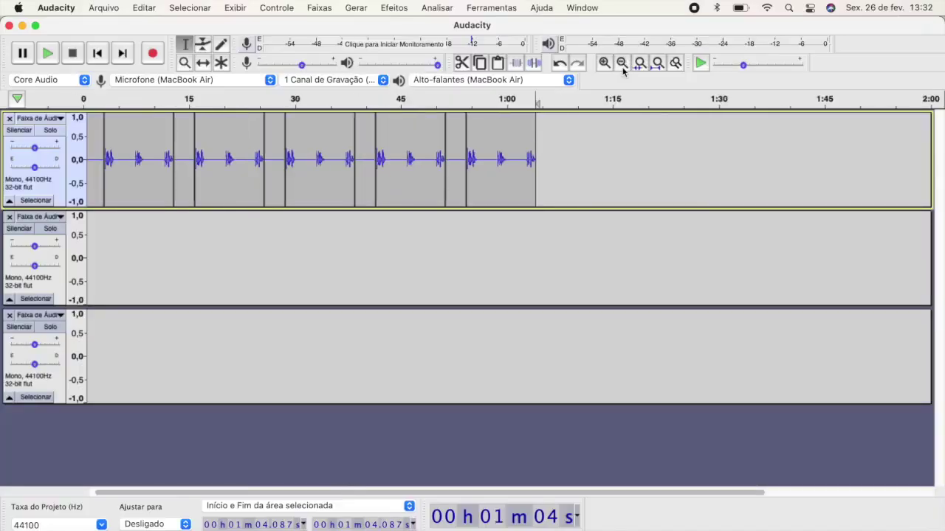
pyautogui.click(622, 63)
pyautogui.click(622, 62)
pyautogui.click(622, 62)
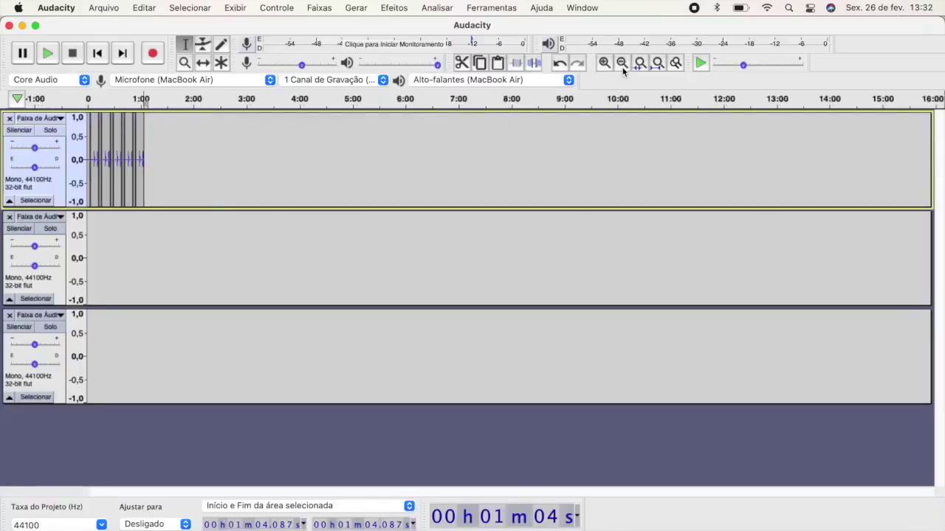
pyautogui.click(56, 190)
pyautogui.hotkey('ctrl', 'c')
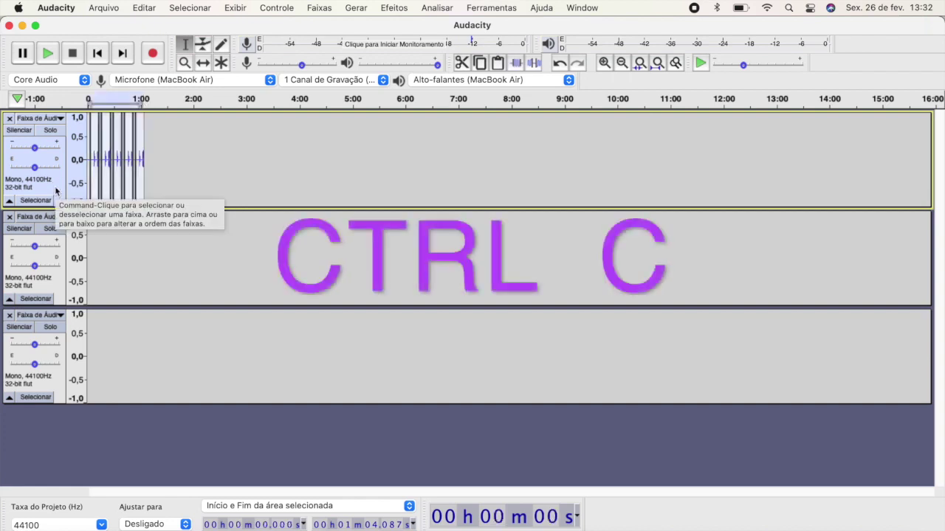
# Paste eight copies of the loop at the track end, extending the voice to about 9:36
pyautogui.press('End')
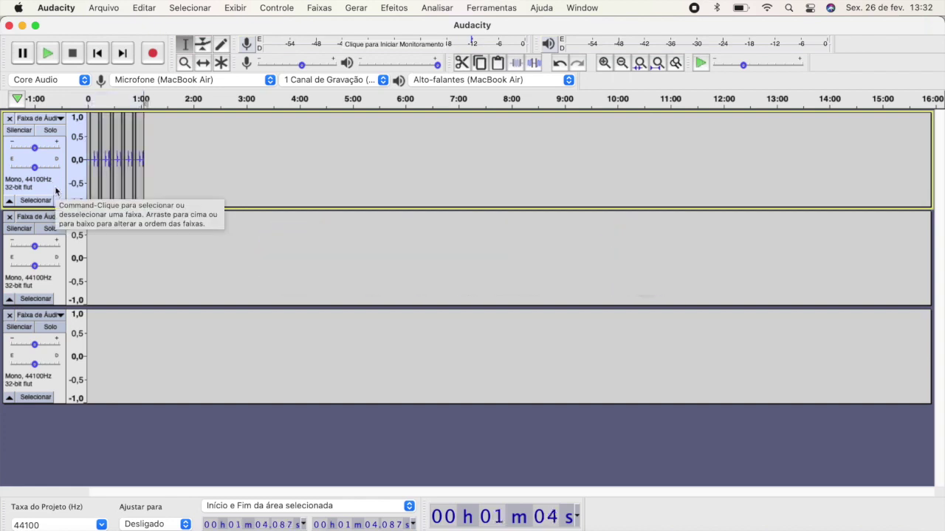
pyautogui.hotkey('ctrl', 'v')
pyautogui.press('Right')
pyautogui.hotkey('ctrl', 'v')
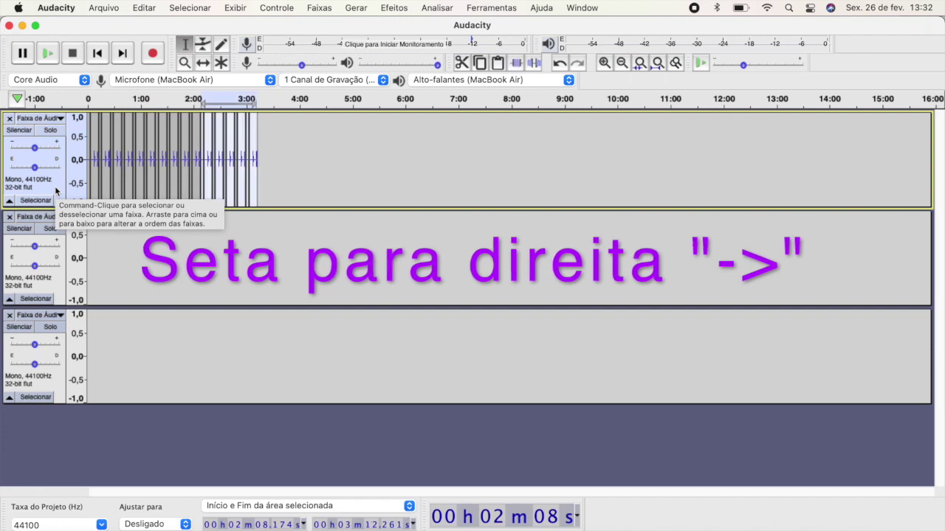
pyautogui.press('Right')
pyautogui.hotkey('ctrl', 'v')
pyautogui.press('Right')
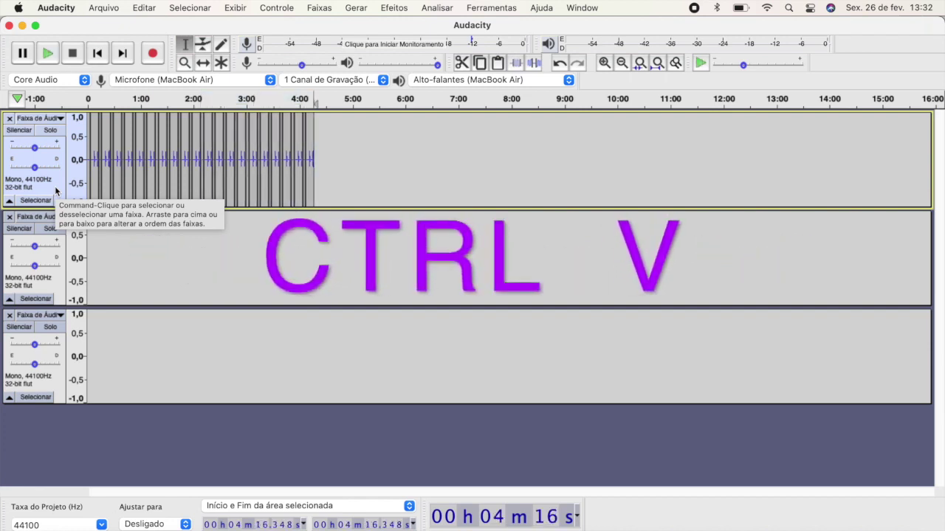
pyautogui.hotkey('ctrl', 'v')
pyautogui.press('Right')
pyautogui.hotkey('ctrl', 'v')
pyautogui.press('Right')
pyautogui.hotkey('ctrl', 'v')
pyautogui.press('Right')
pyautogui.hotkey('ctrl', 'v')
pyautogui.press('Right')
pyautogui.hotkey('ctrl', 'v')
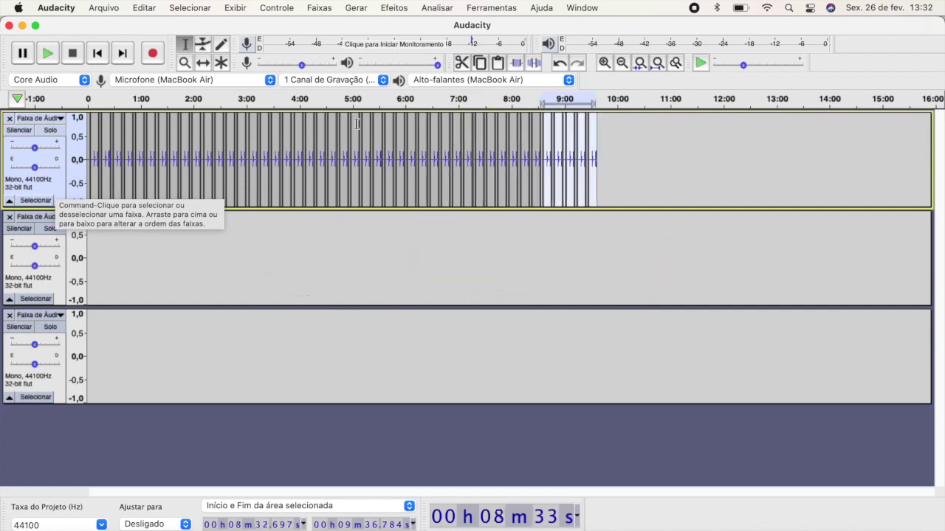
# Zoom out to a full hour and select the whole 9:36 voice track
pyautogui.click(622, 68)
pyautogui.click(622, 68)
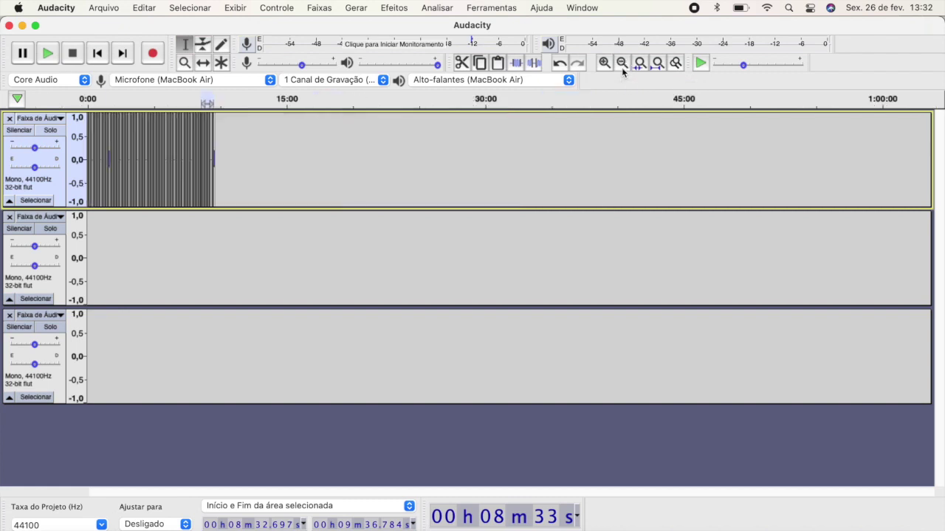
pyautogui.click(57, 190)
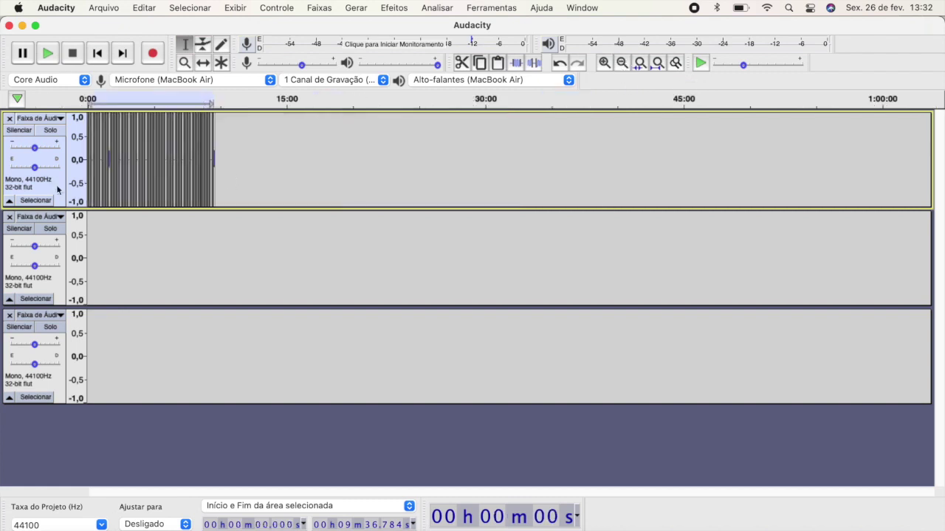
# Paste the copied recording six more times at the track end, extending the voice loop toward nine hours
pyautogui.press('End')
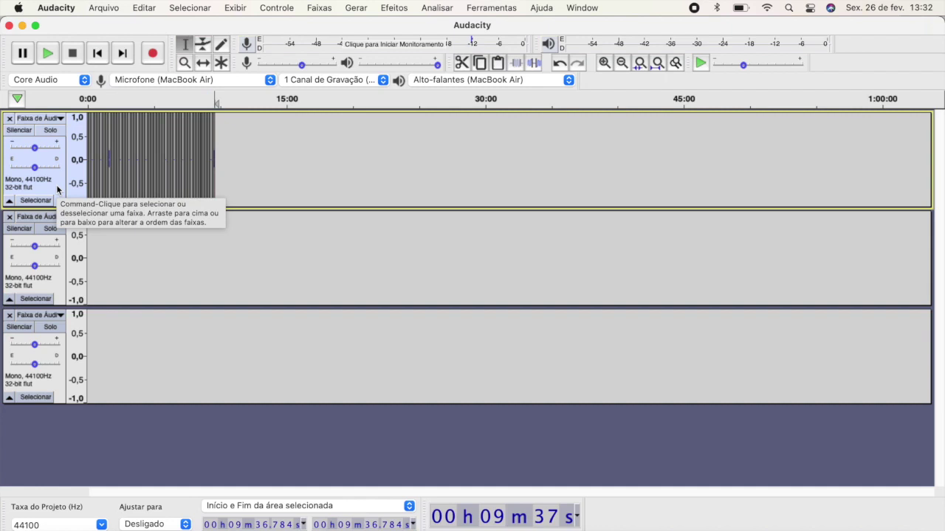
pyautogui.press('super+v')
pyautogui.press('super+v')
pyautogui.press('End')
pyautogui.press('super+v')
pyautogui.press('End')
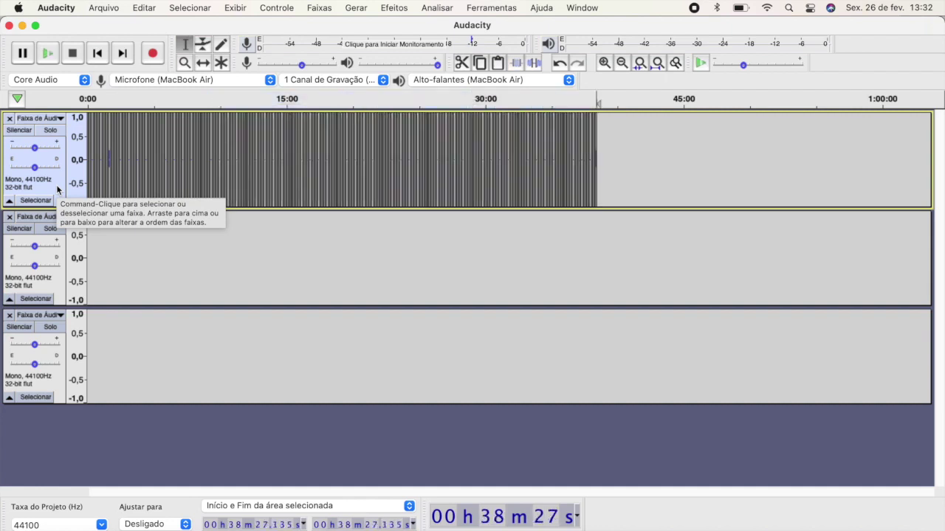
pyautogui.press('super+v')
pyautogui.press('End')
pyautogui.press('super+v')
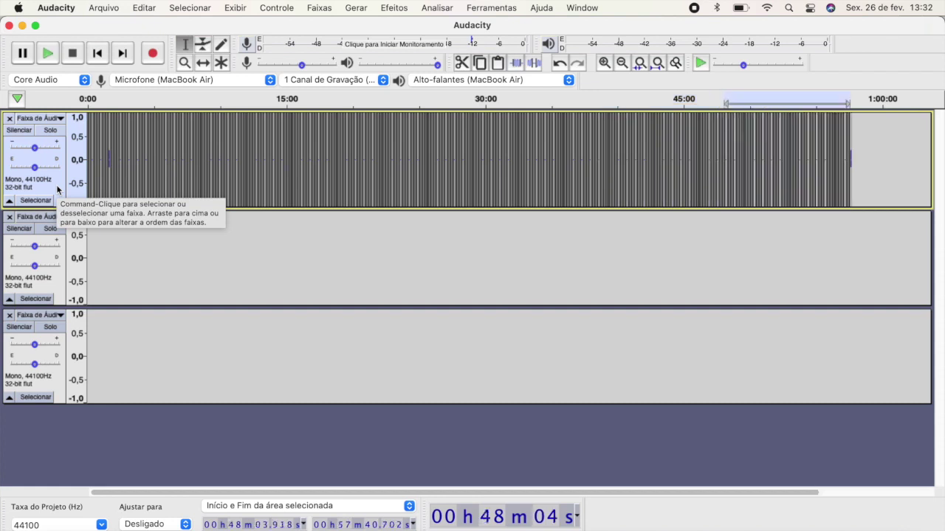
pyautogui.press('End')
pyautogui.press('super+v')
pyautogui.press('End')
pyautogui.press('super+v')
pyautogui.press('End')
pyautogui.press('super+v')
pyautogui.press('End')
pyautogui.press('super+v')
pyautogui.press('End')
pyautogui.press('super+v')
pyautogui.press('End')
pyautogui.press('super+v')
pyautogui.press('End')
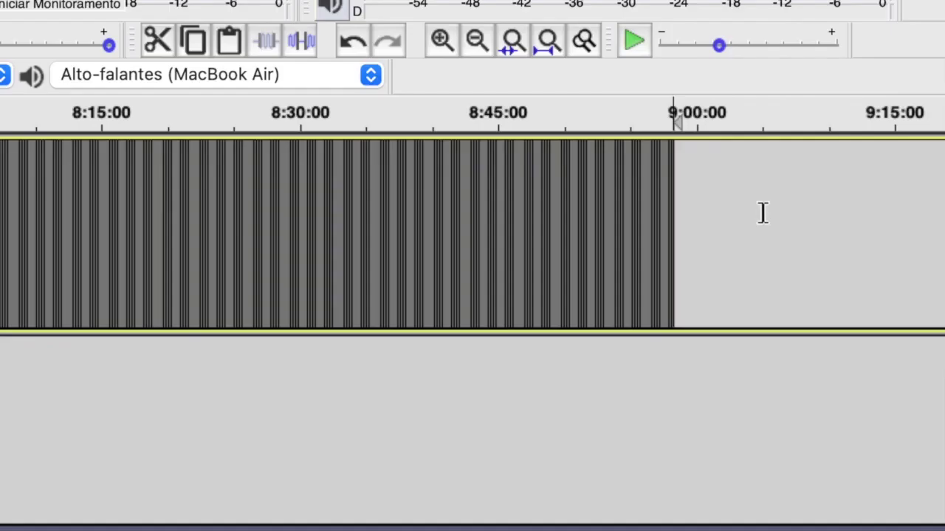
# Delete the voice audio past 8:00:00, then select the second track and return to the start
pyautogui.moveTo(762, 213); pyautogui.dragTo(342, 119)
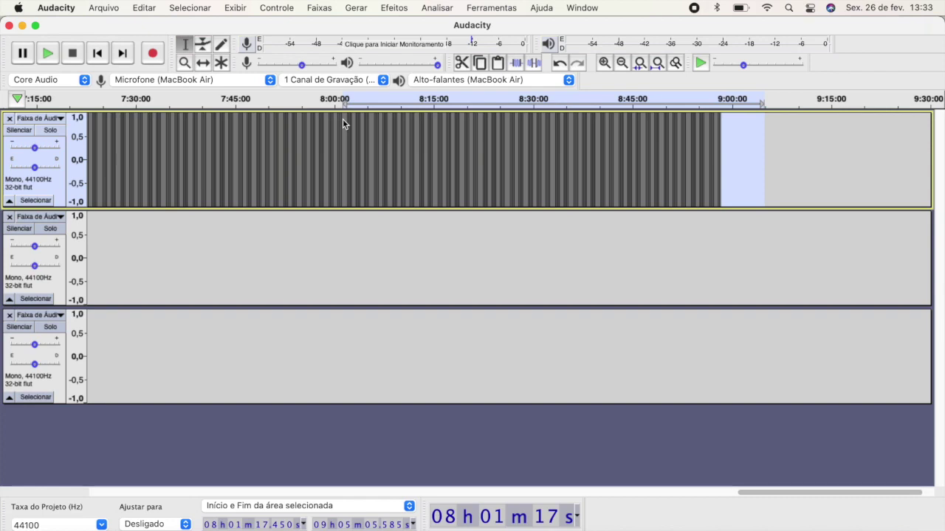
pyautogui.press('Delete')
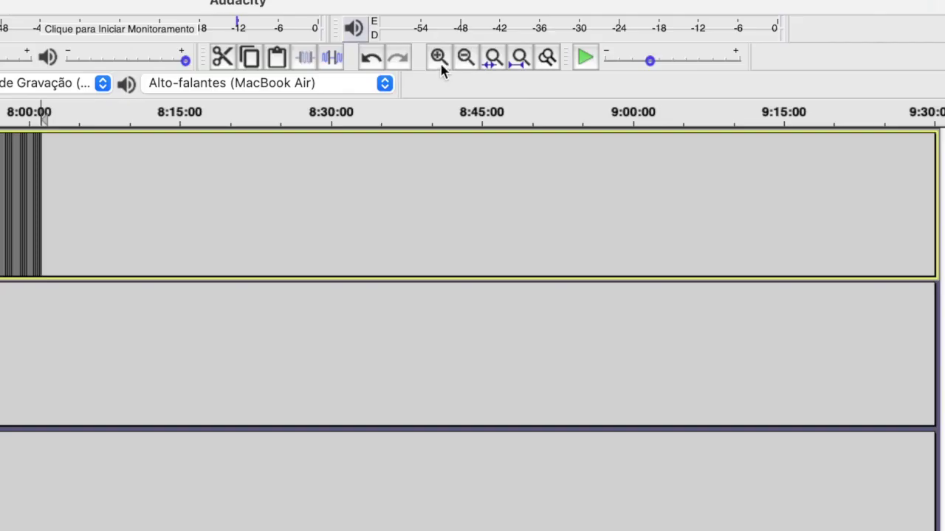
pyautogui.click(604, 65)
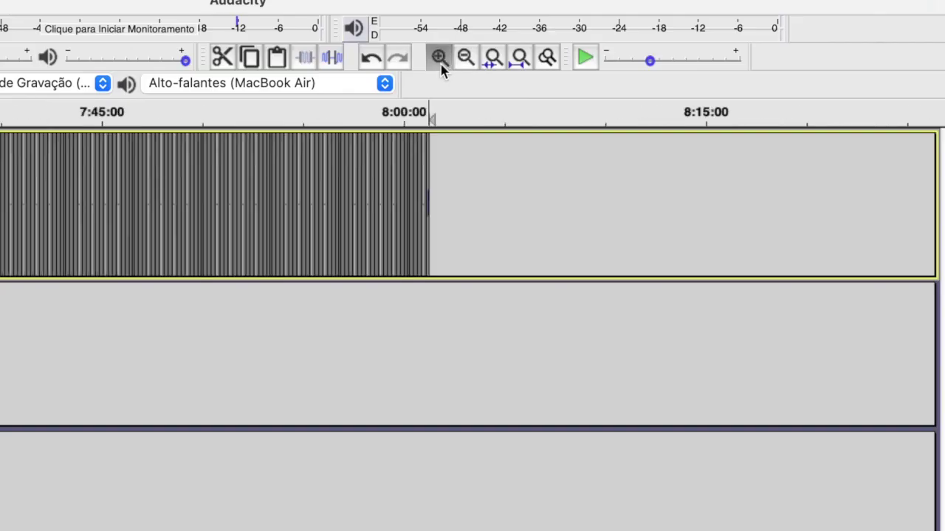
pyautogui.click(440, 61)
pyautogui.click(440, 61)
pyautogui.click(440, 61)
pyautogui.click(440, 61)
pyautogui.click(440, 61)
pyautogui.keyDown('shift'); pyautogui.click(192, 152); pyautogui.keyUp('shift')
pyautogui.press('Delete')
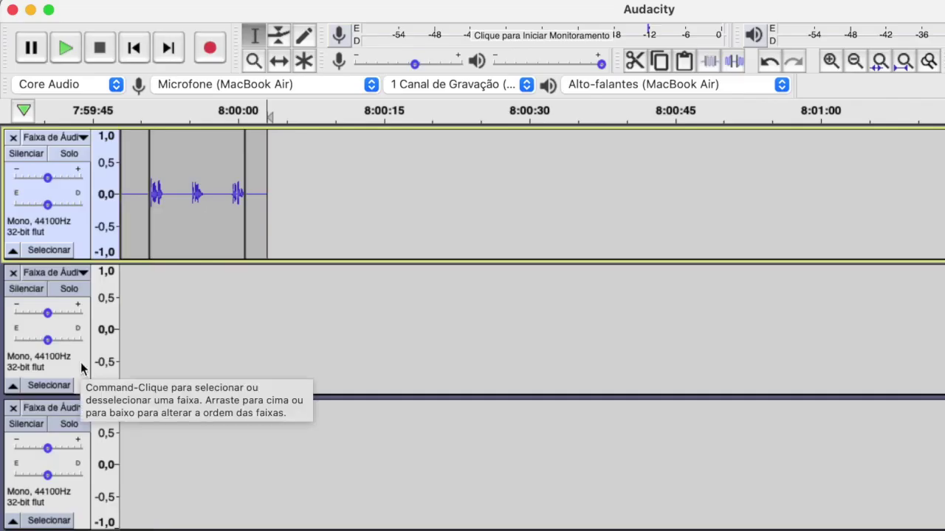
pyautogui.click(80, 362)
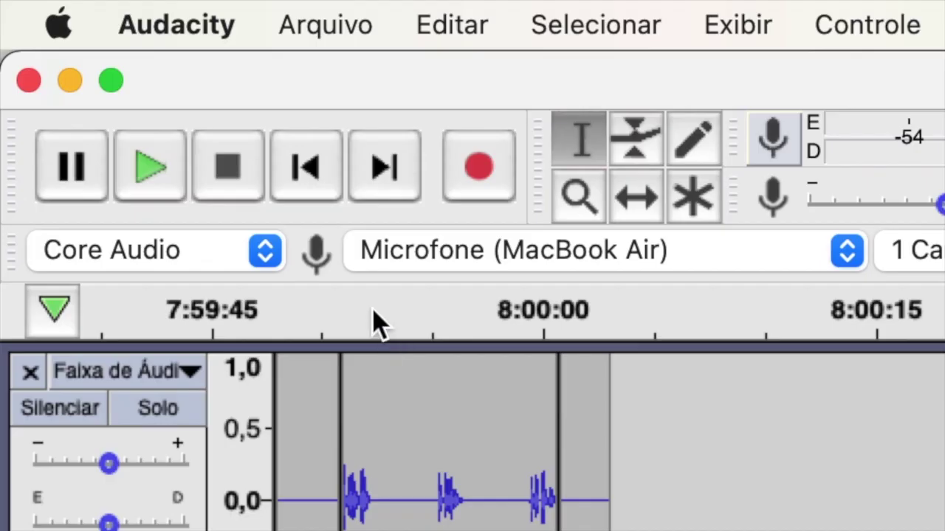
pyautogui.click(305, 168)
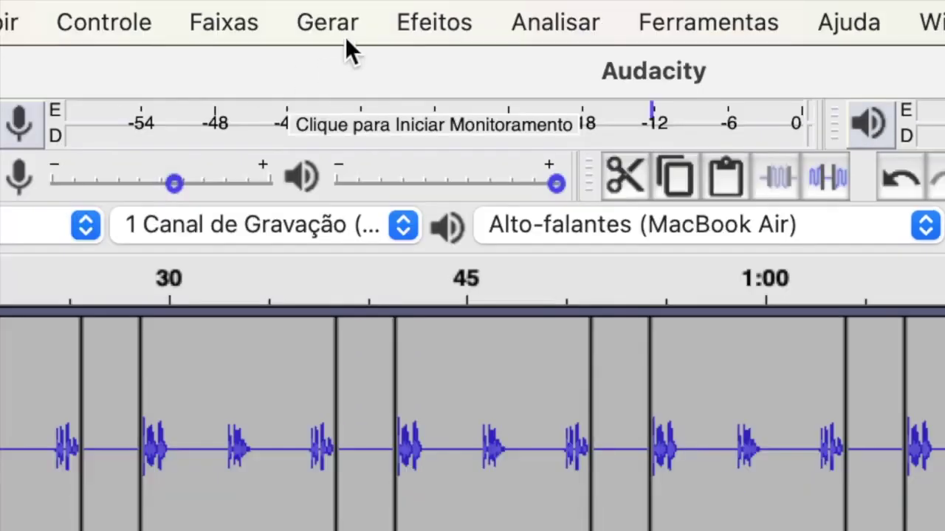
# Bring up the Tom tone generator from the Gerar menu for the 528 Hz sine tone
pyautogui.click(348, 31)
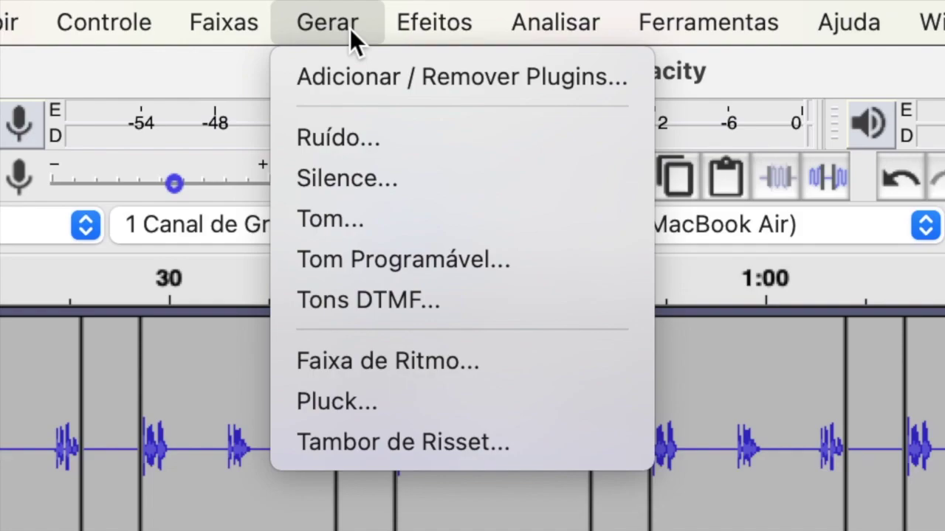
pyautogui.click(414, 222)
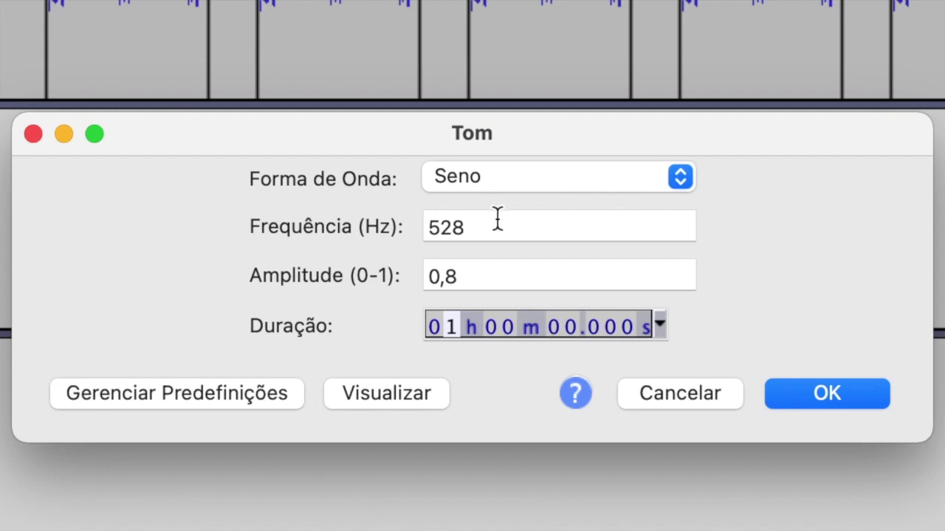
# Generate the one-hour 528 Hz sine tone on the second track and copy it
pyautogui.click(496, 220)
pyautogui.click(840, 396)
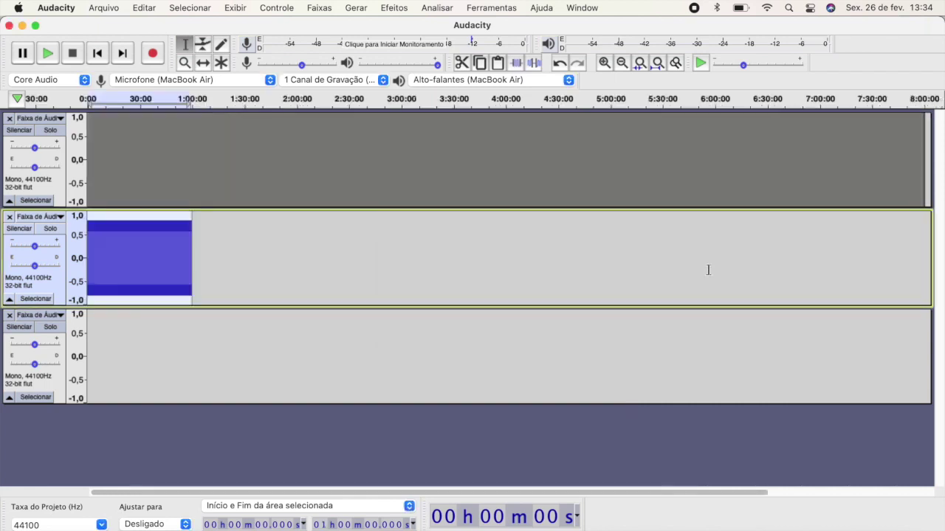
pyautogui.hotkey('ctrl', 'c')
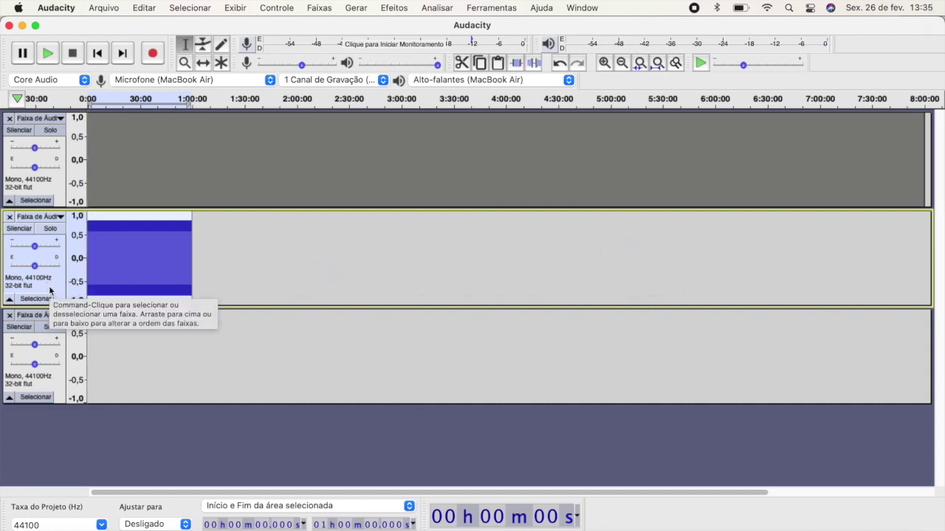
# Paste seven more hours of the tone end to end, filling the second track to 8:00:00
pyautogui.press('Right')
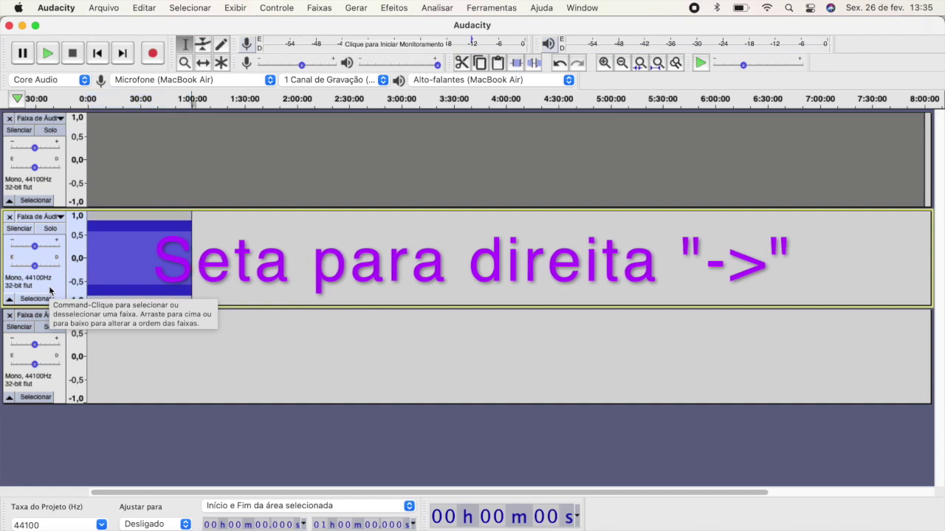
pyautogui.hotkey('ctrl', 'v')
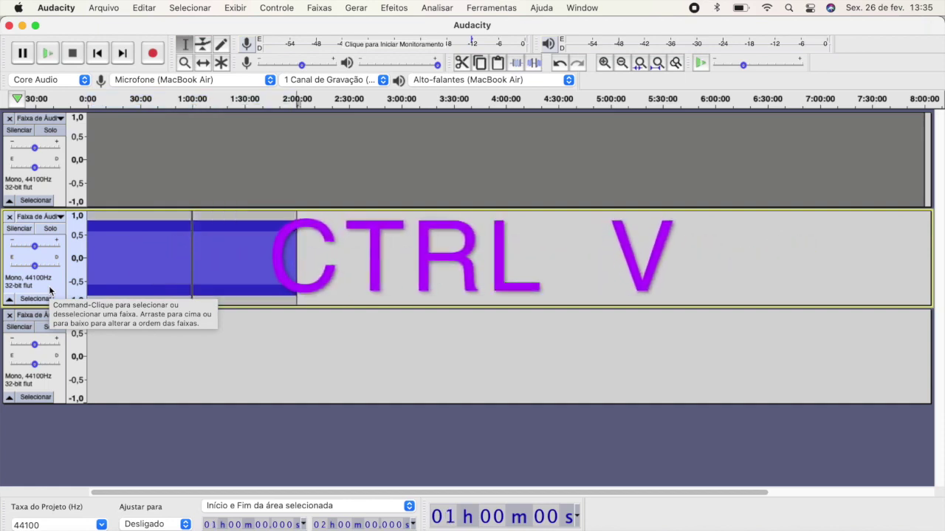
pyautogui.hotkey('ctrl', 'v')
pyautogui.press('Right')
pyautogui.hotkey('ctrl', 'v')
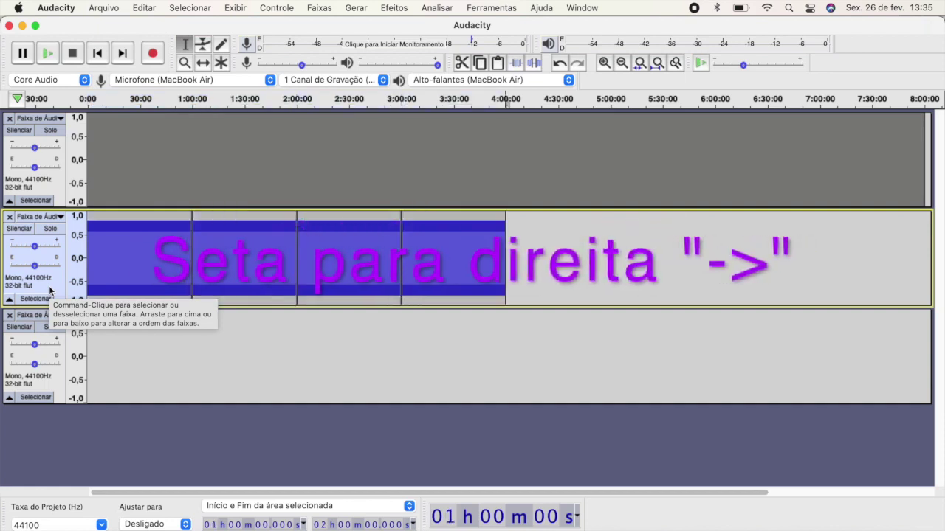
pyautogui.press('Right')
pyautogui.hotkey('ctrl', 'v')
pyautogui.press('Right')
pyautogui.hotkey('ctrl', 'v')
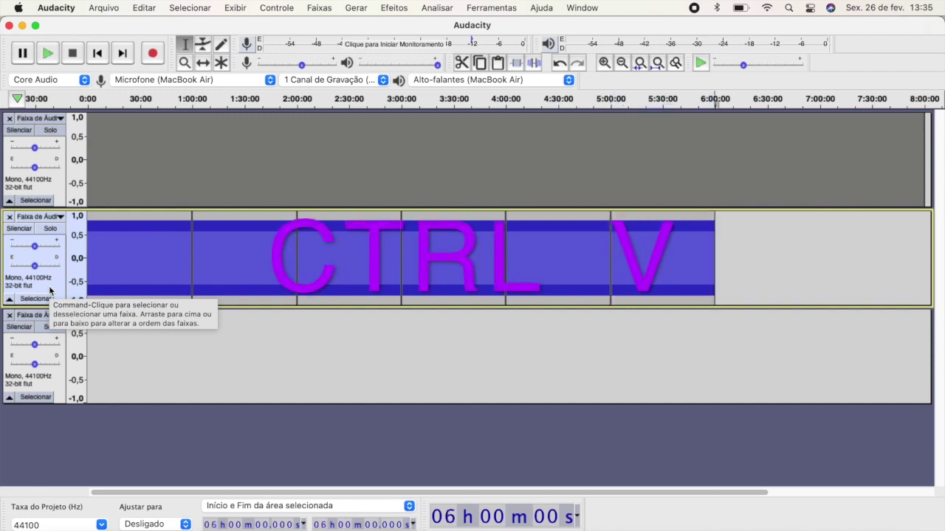
pyautogui.hotkey('ctrl', 'v')
pyautogui.press('Right')
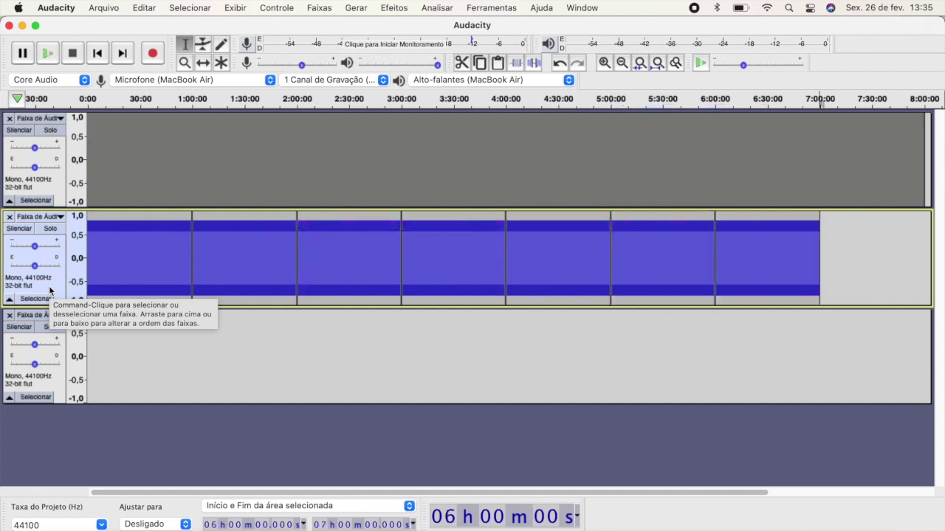
pyautogui.hotkey('ctrl', 'v')
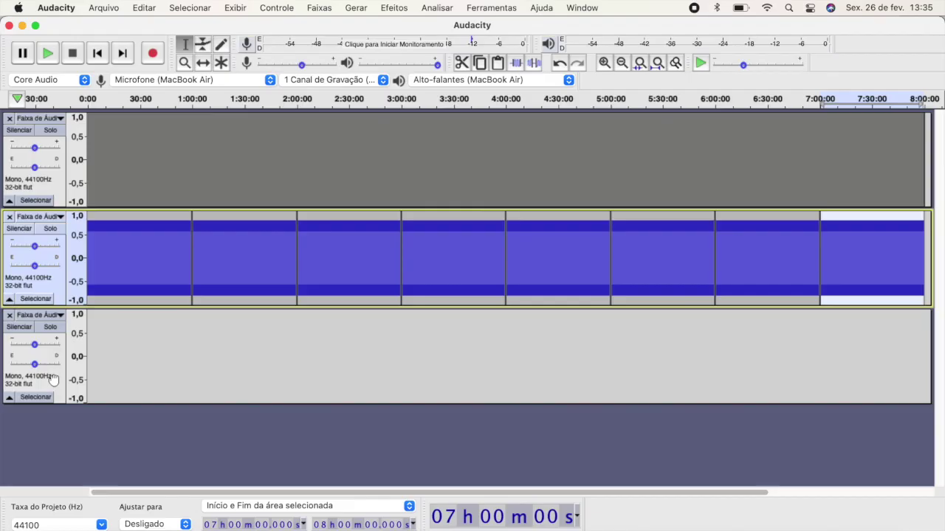
# Generate a one-hour 535 Hz sine tone at amplitude 0.8 on the third track from the start
pyautogui.click(86, 502)
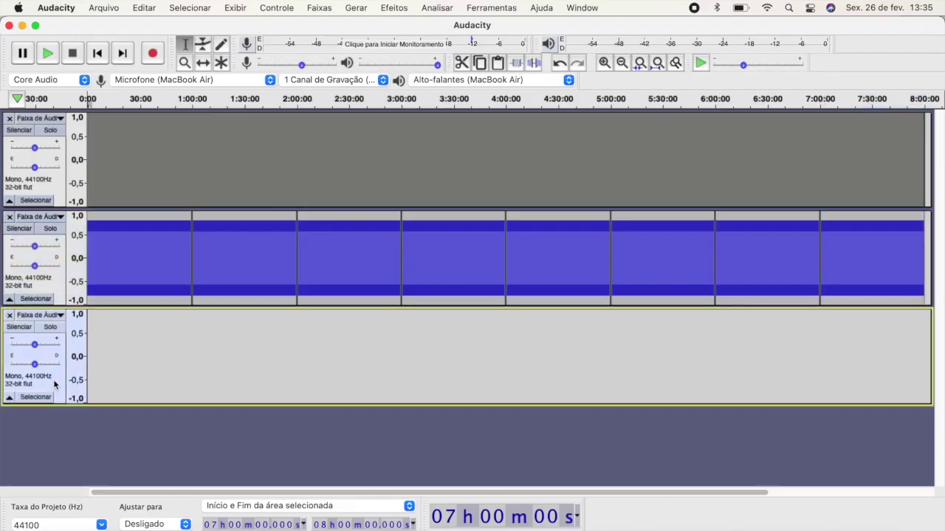
pyautogui.click(98, 59)
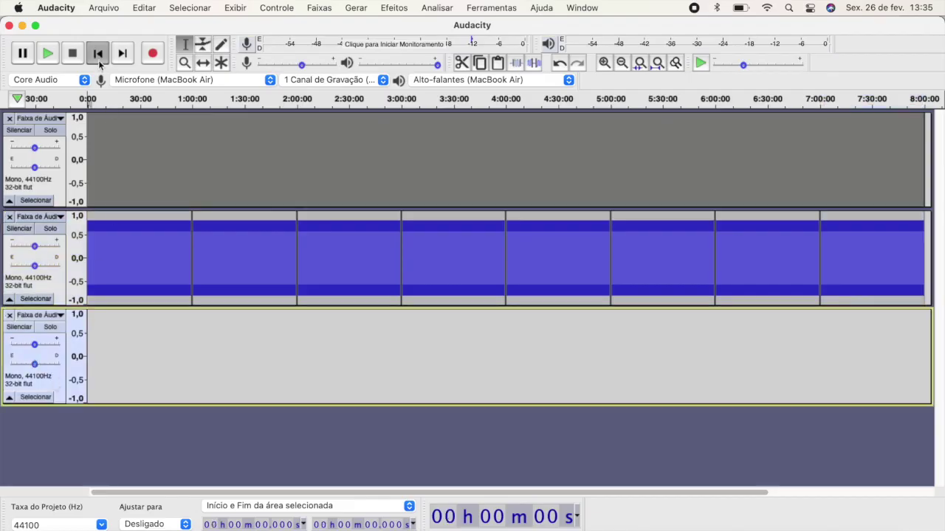
pyautogui.click(358, 9)
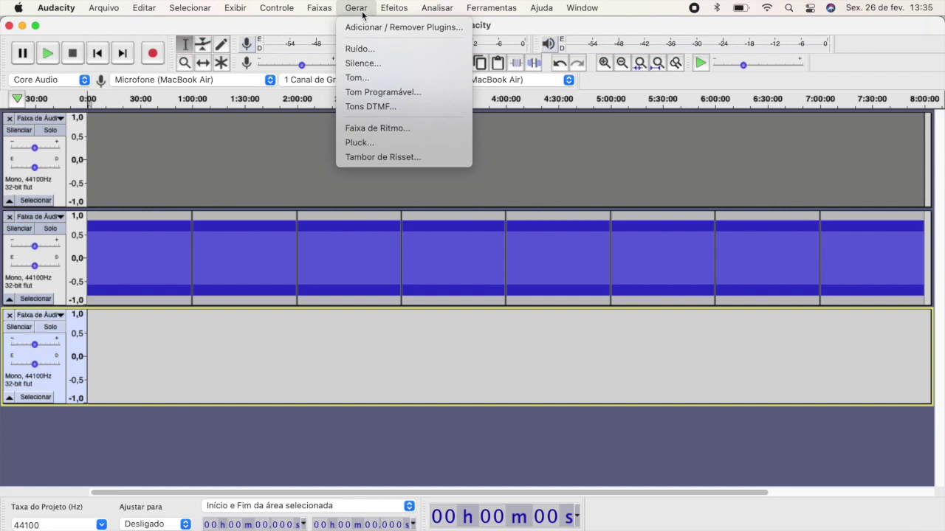
pyautogui.click(378, 78)
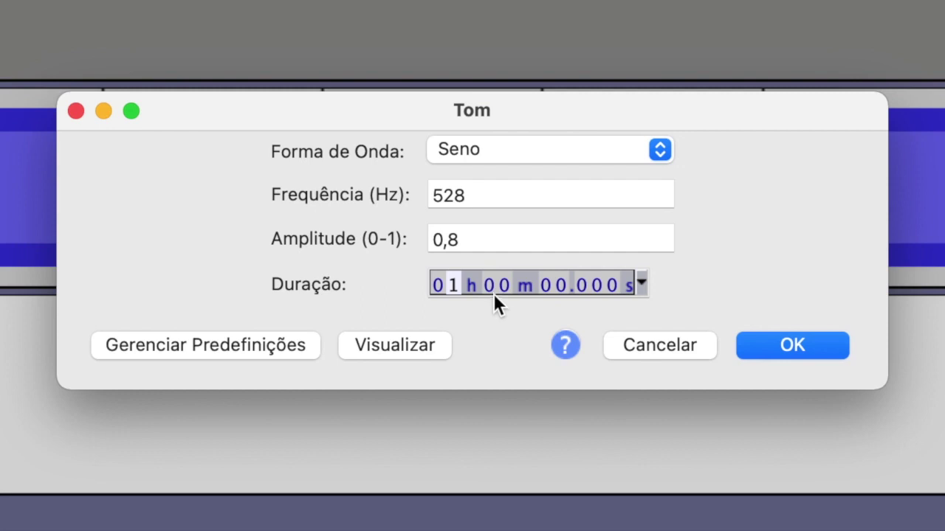
pyautogui.click(498, 196)
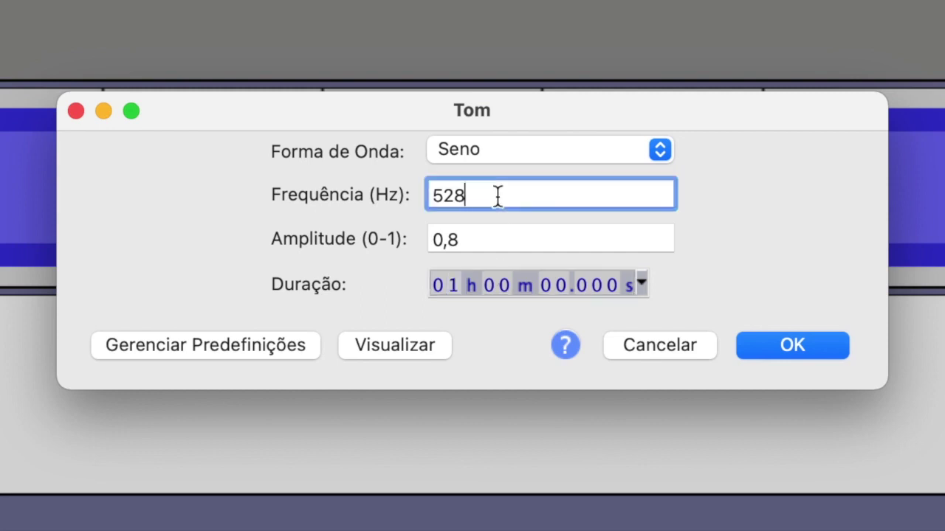
pyautogui.press('BackSpace')
pyautogui.press('BackSpace')
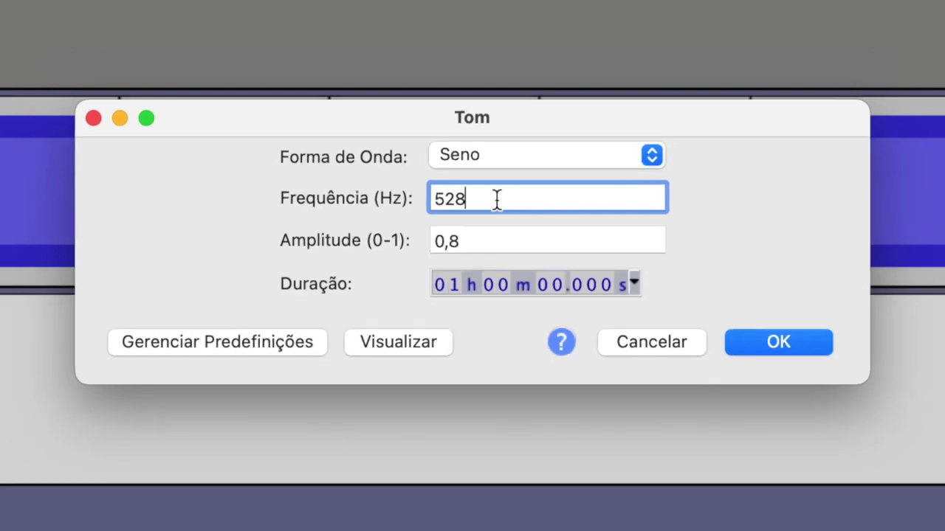
pyautogui.write('35')
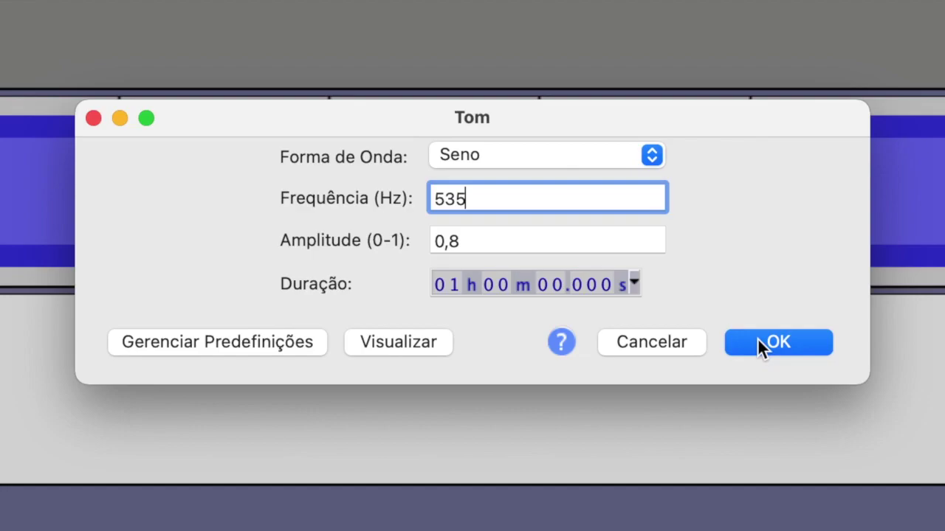
pyautogui.click(758, 340)
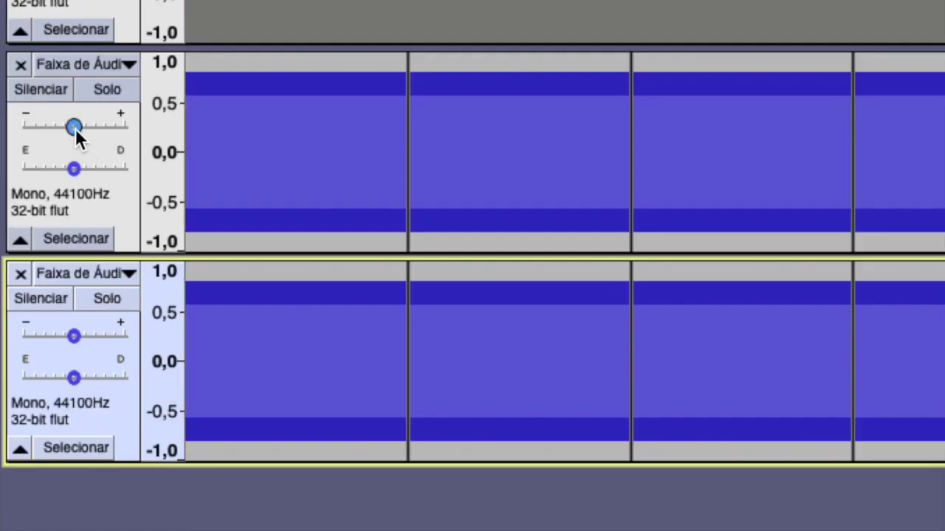
# Set gains: first tone track -19 dB, second tone track -17 dB, voice track +5 dB
pyautogui.moveTo(34, 247)
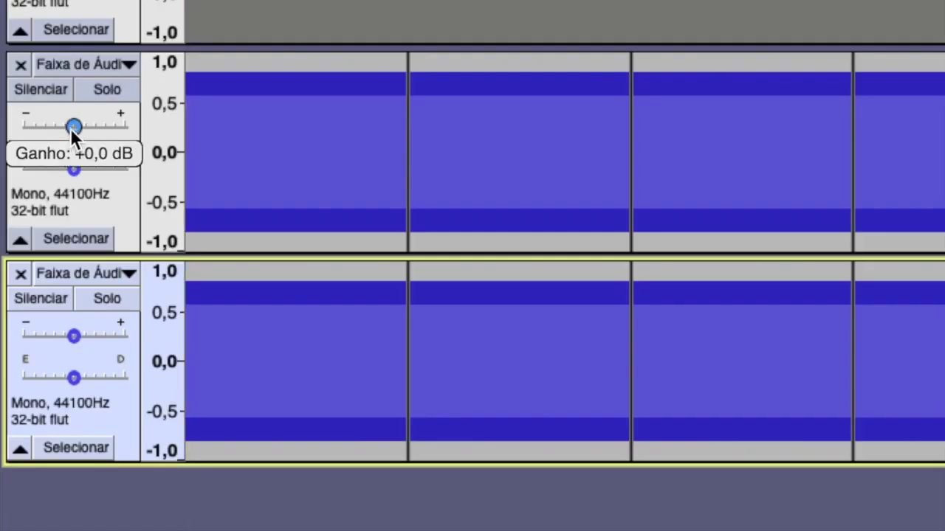
pyautogui.moveTo(46, 129); pyautogui.dragTo(20, 129)
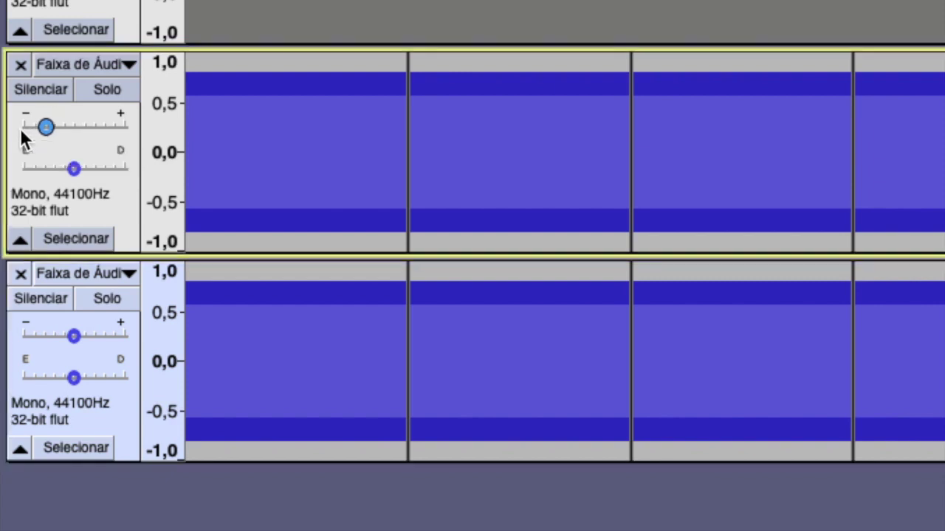
pyautogui.click(76, 340)
pyautogui.moveTo(53, 342); pyautogui.dragTo(29, 338)
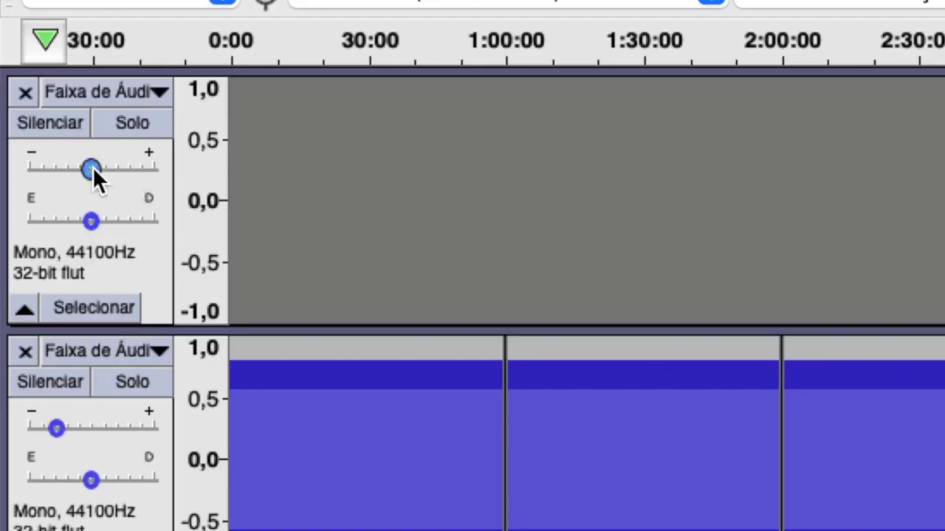
pyautogui.moveTo(92, 167); pyautogui.dragTo(121, 167)
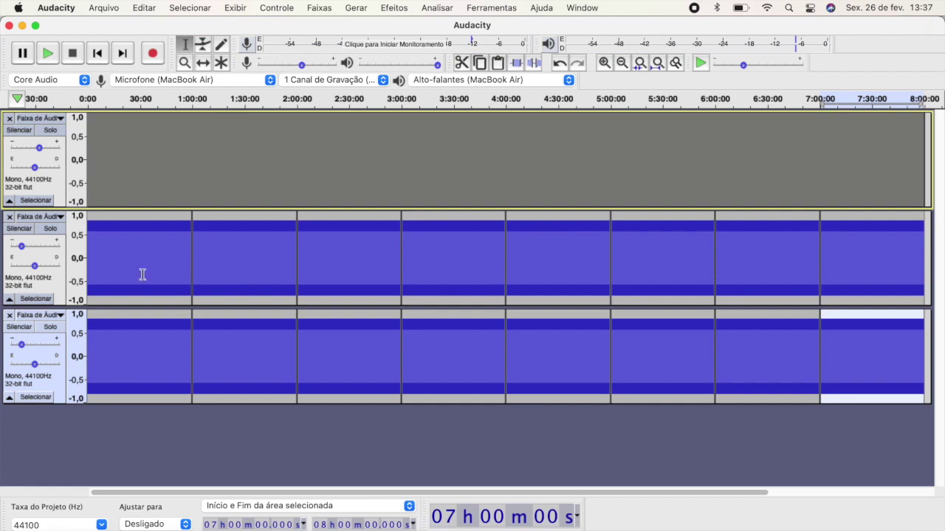
# Pan the first tone track fully left and the second tone track fully right
pyautogui.moveTo(36, 268)
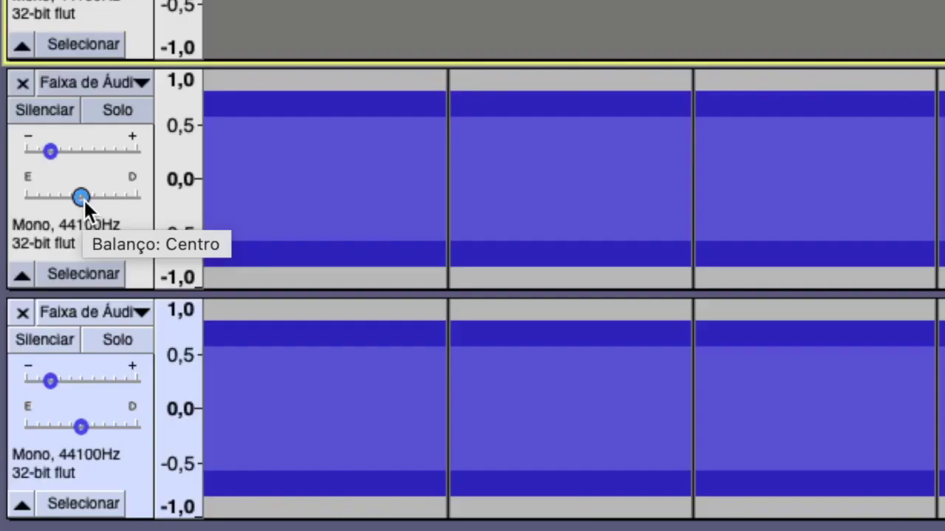
pyautogui.moveTo(84, 198); pyautogui.dragTo(21, 193)
pyautogui.moveTo(79, 426)
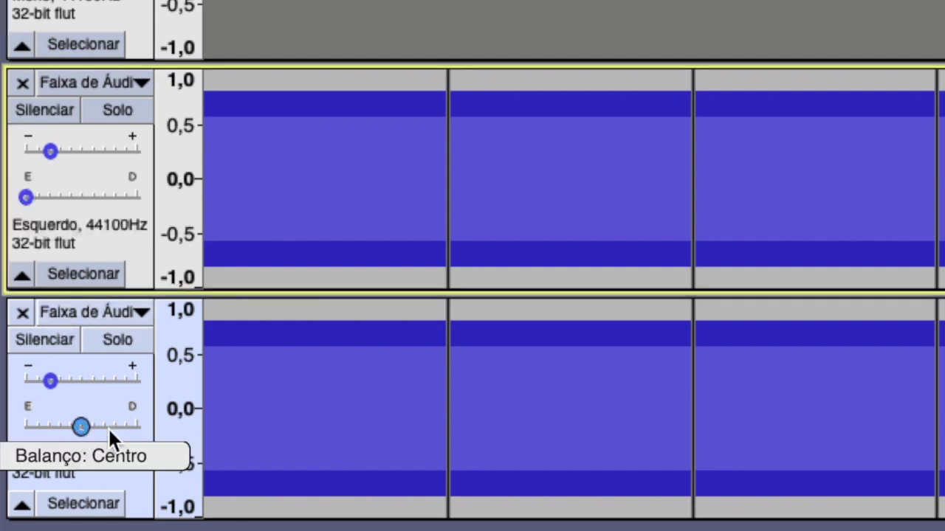
pyautogui.moveTo(79, 427); pyautogui.dragTo(146, 428)
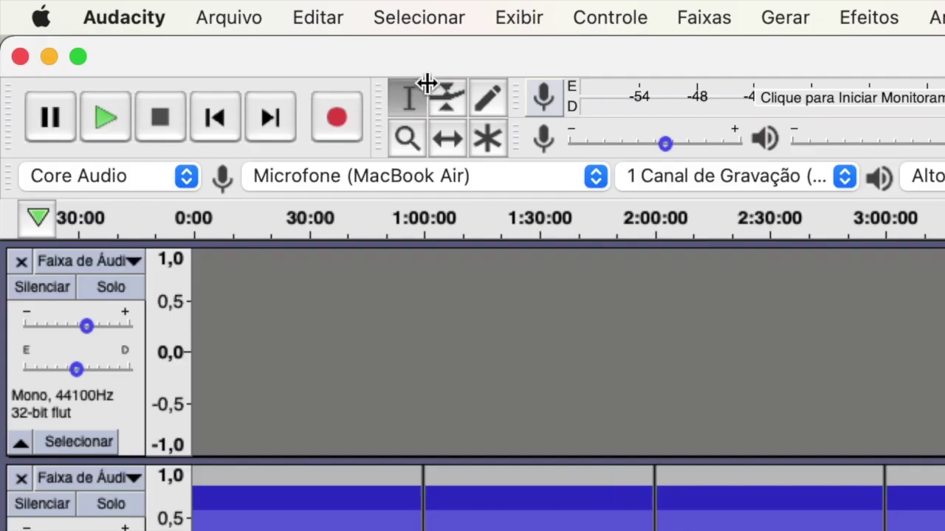
# Export the mix as MP3 named 'MEU AUDIO' in Documentos, leaving the metadata empty
pyautogui.click(245, 18)
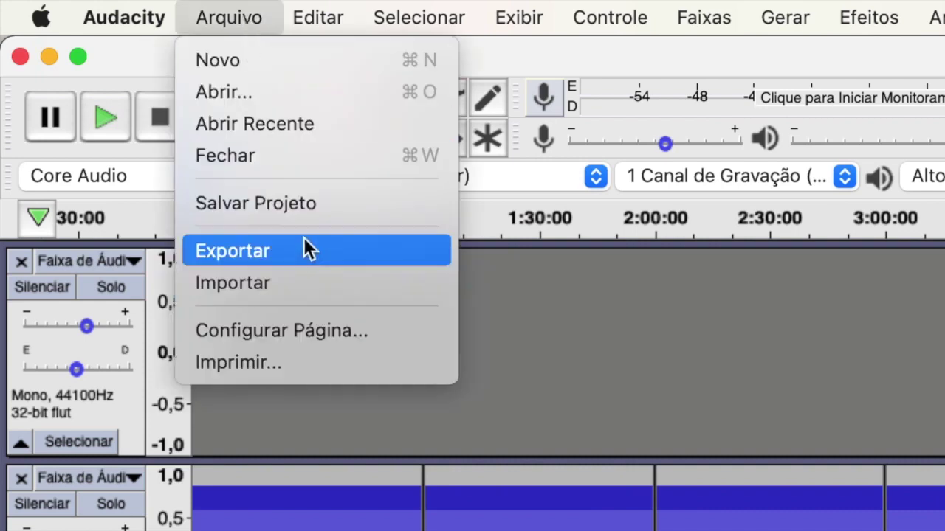
pyautogui.moveTo(304, 255)
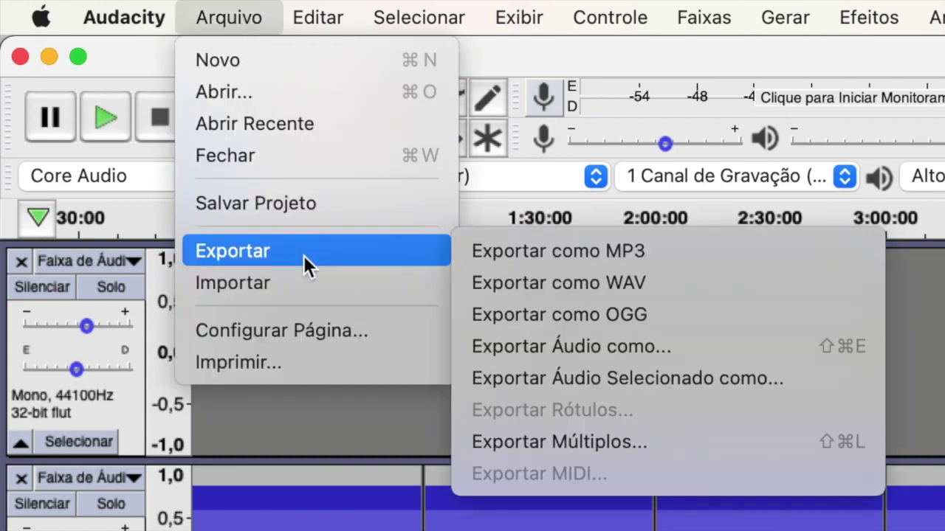
pyautogui.click(676, 251)
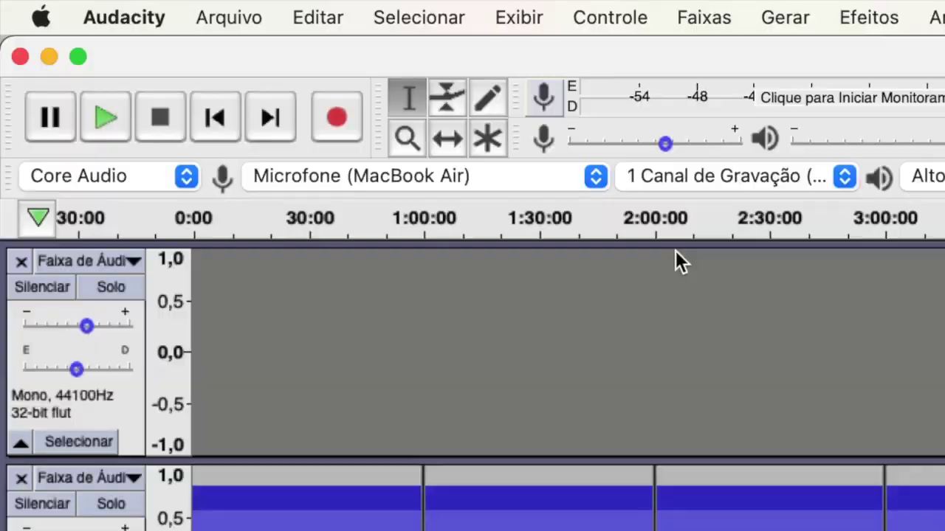
pyautogui.write('MEU AUDIO')
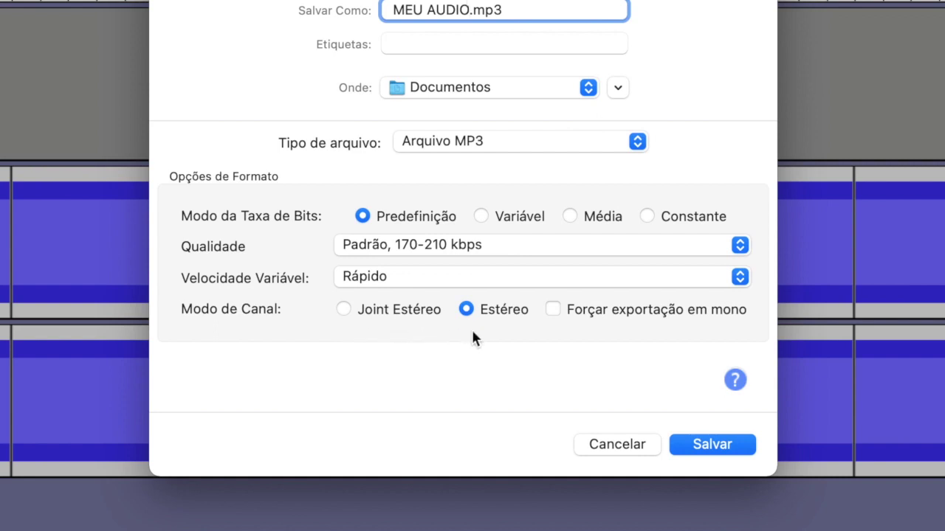
pyautogui.click(710, 445)
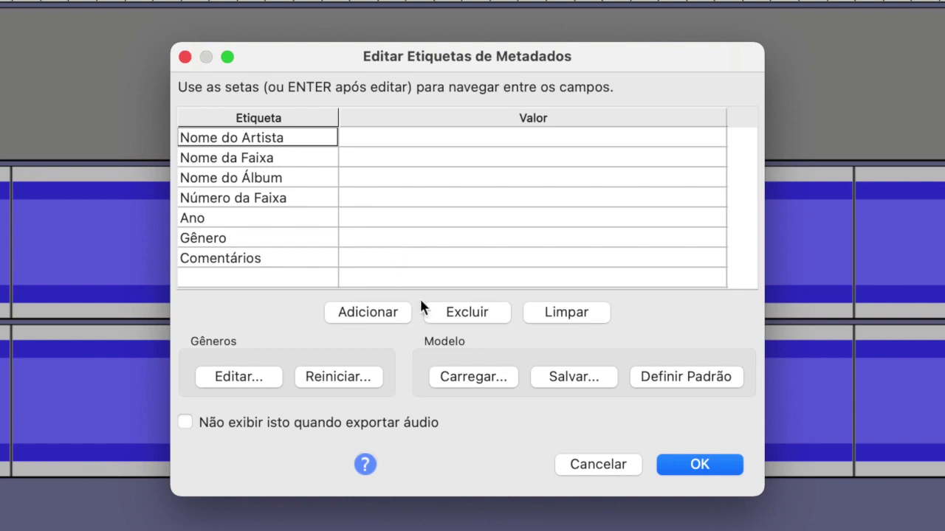
pyautogui.click(672, 465)
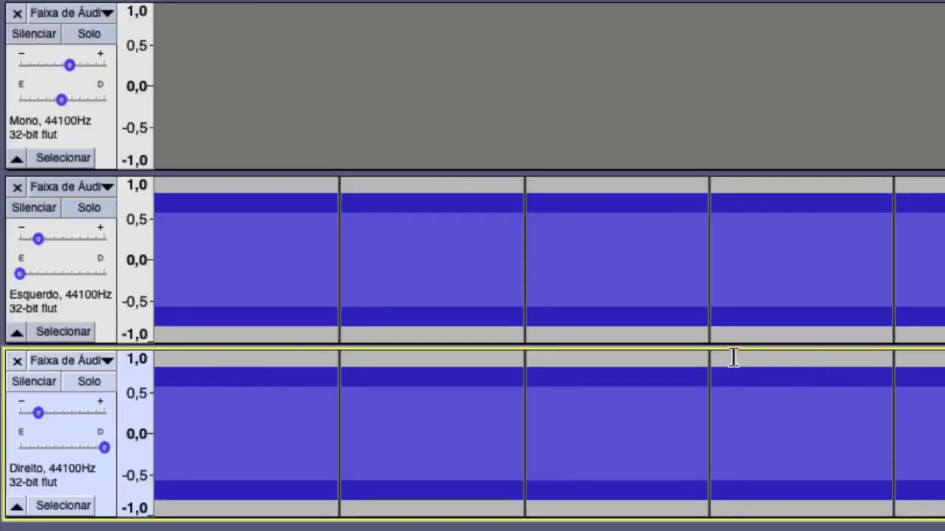
# Delete the Direito and Esquerdo tone tracks and export the remaining voice track as MP3
pyautogui.click(20, 364)
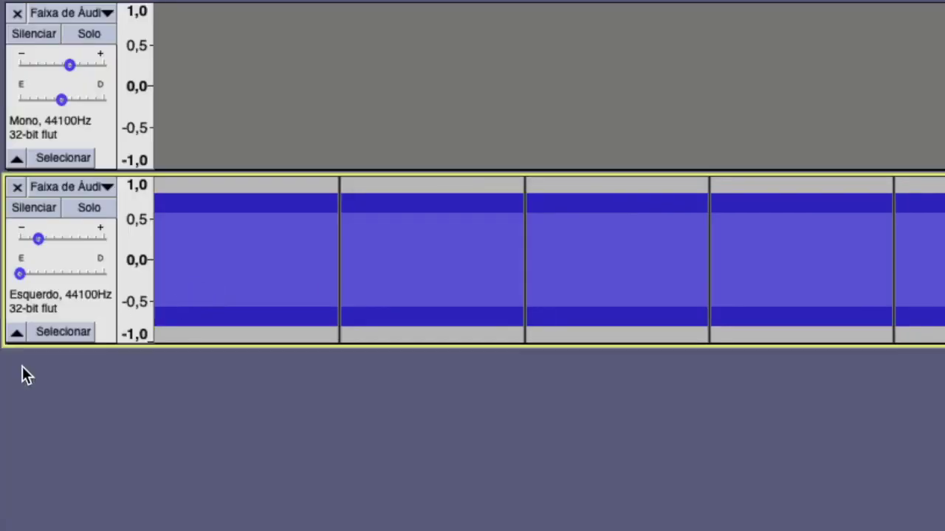
pyautogui.click(17, 187)
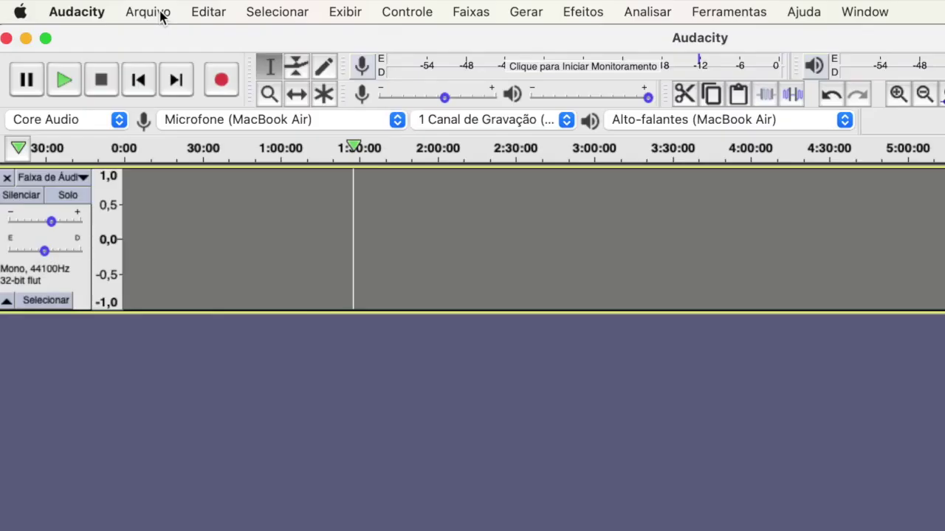
pyautogui.click(160, 12)
pyautogui.moveTo(194, 172)
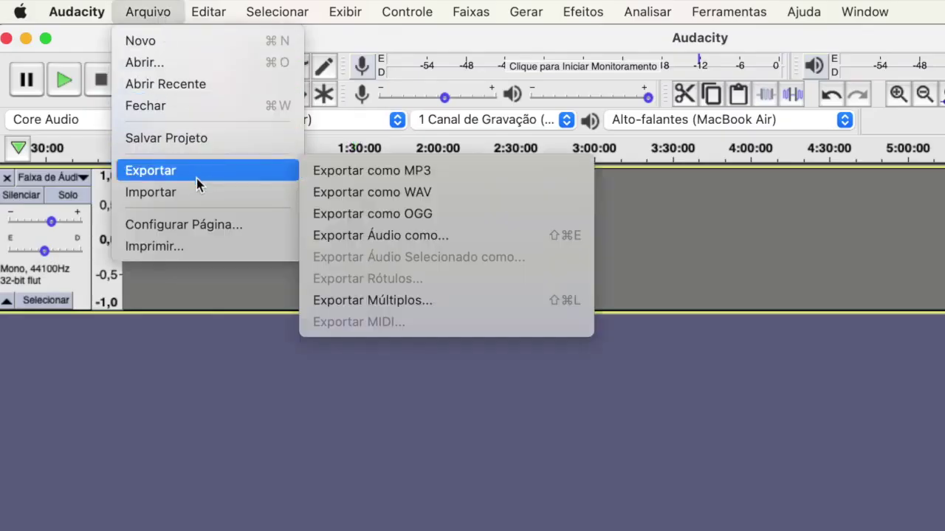
pyautogui.click(374, 182)
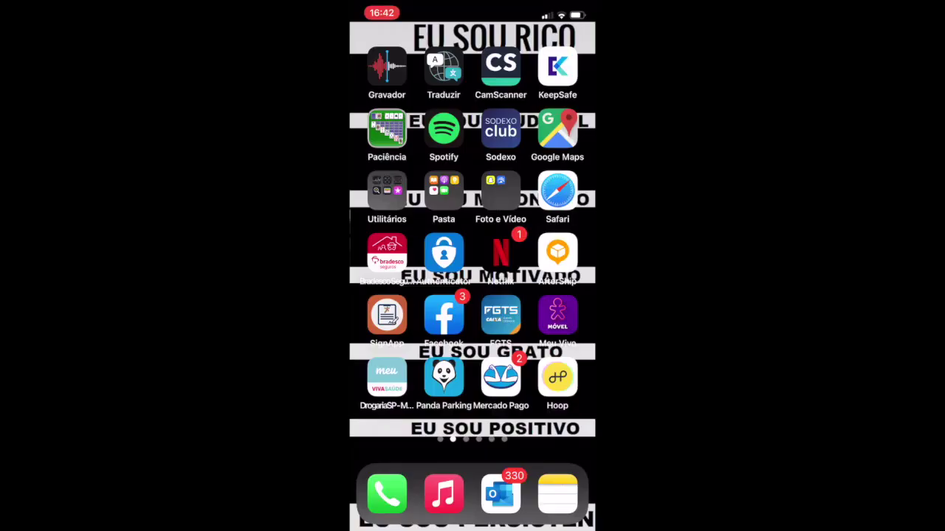
# Record a short voice memo in the iOS Voice Memos (Gravador) app
pyautogui.click(387, 68)
pyautogui.click(472, 475)
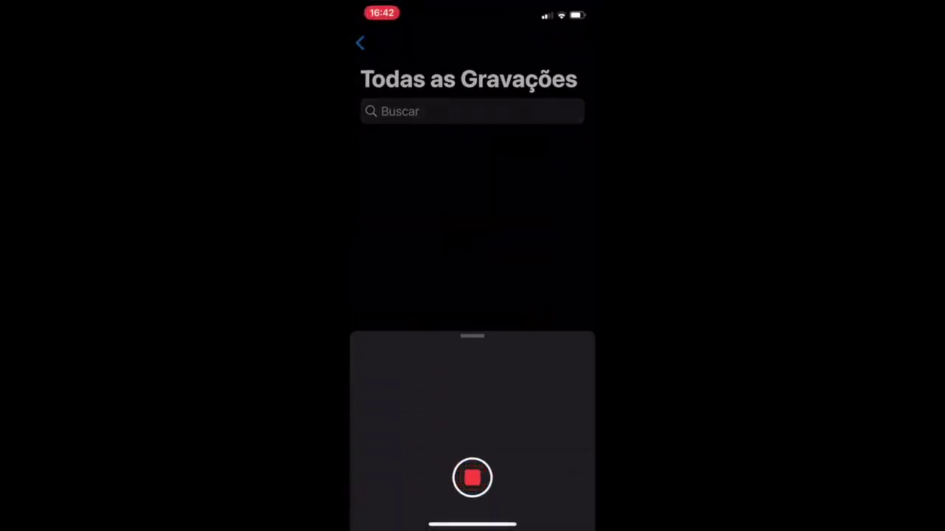
pyautogui.click(472, 478)
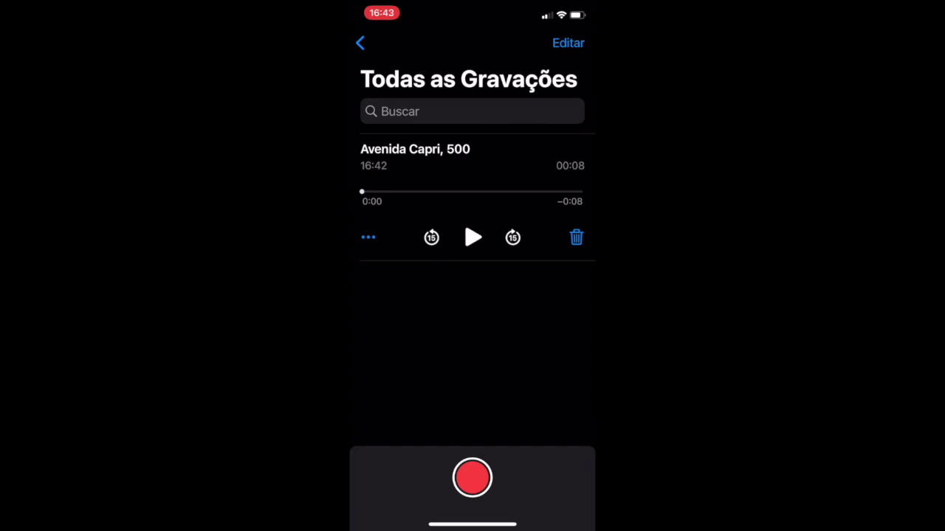
# Share the new recording to Google Drive and upload it as MEU AUDIO.m4a
pyautogui.click(369, 237)
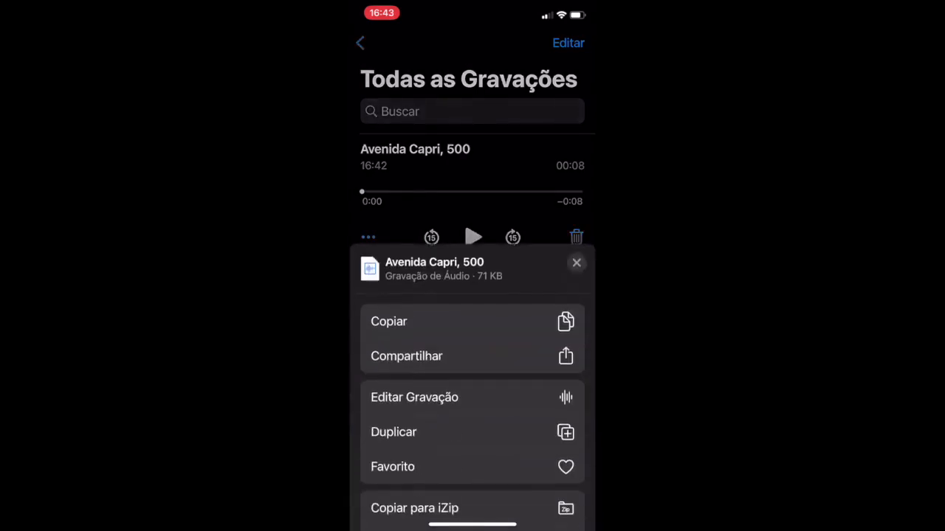
pyautogui.click(406, 356)
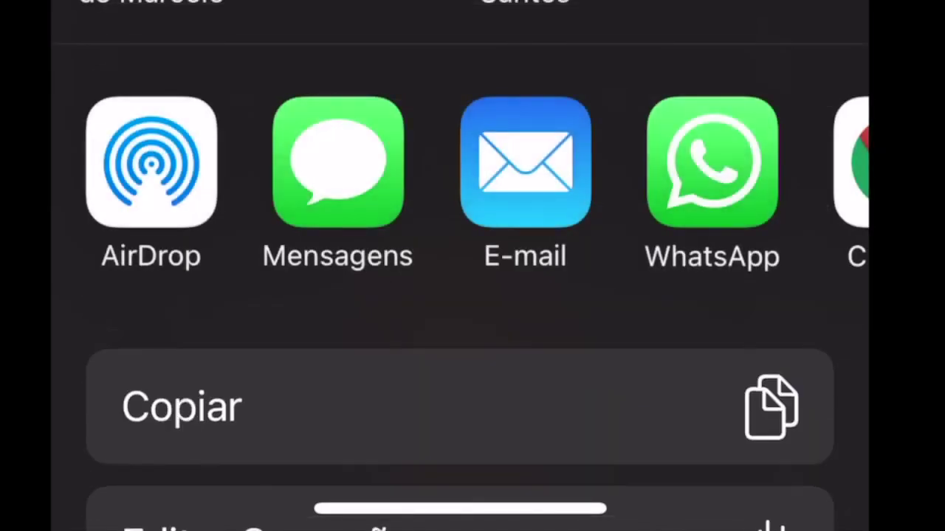
pyautogui.hscroll(5, 472, 177)
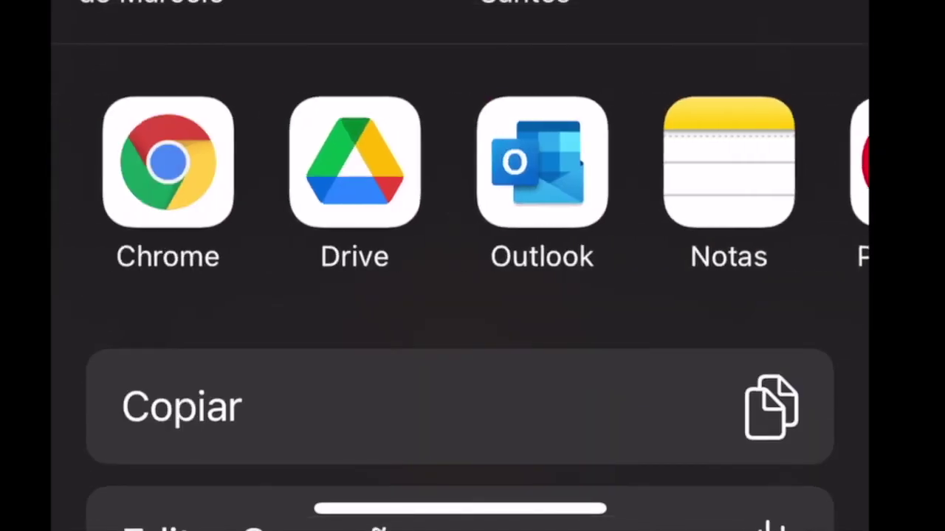
pyautogui.click(356, 162)
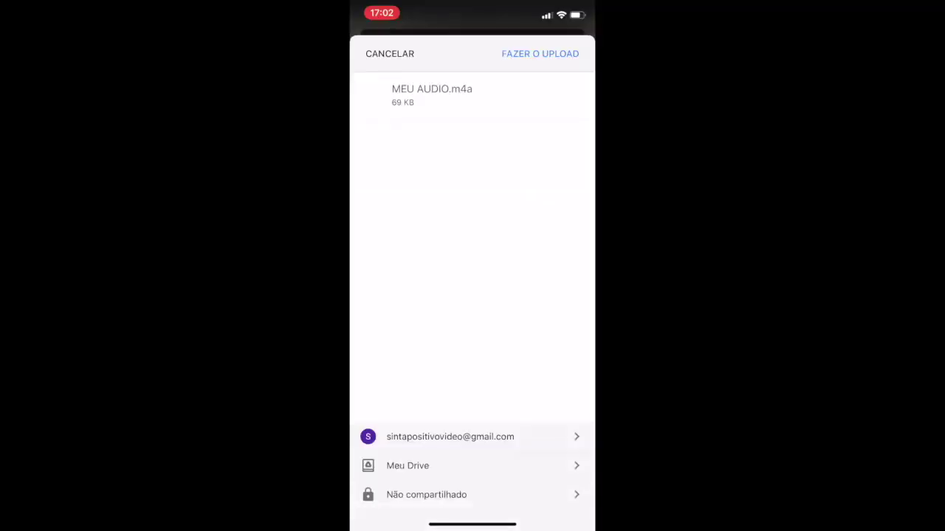
pyautogui.click(540, 53)
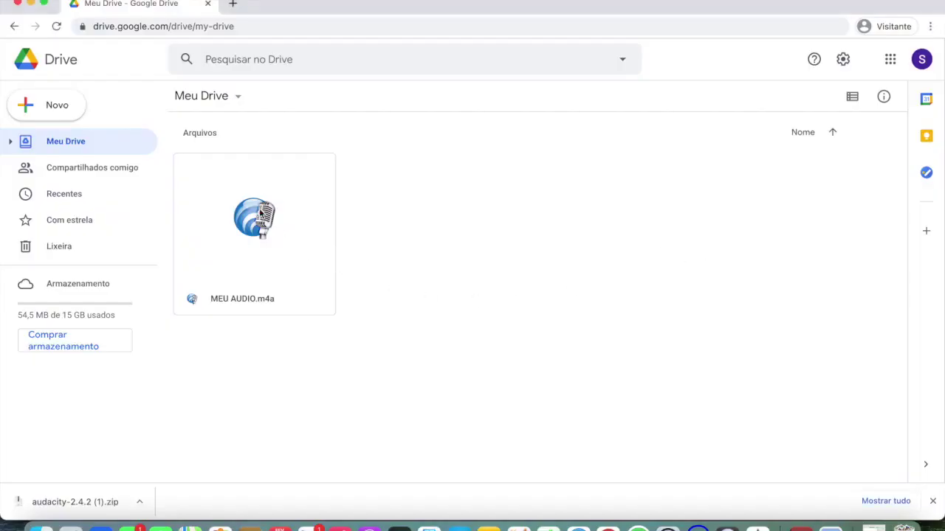
# Download MEU AUDIO.m4a from Google Drive to the Mac, then return to Audacity
pyautogui.click(260, 212)
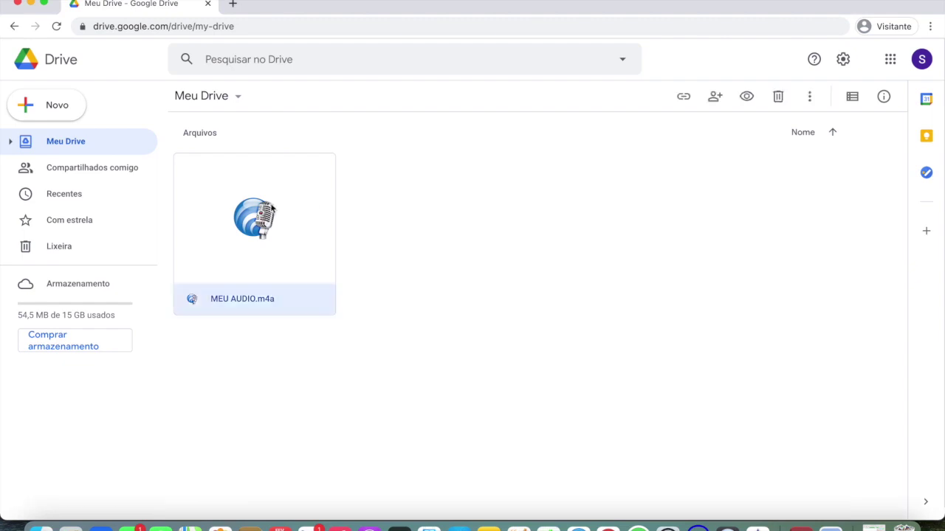
pyautogui.click(810, 99)
pyautogui.click(708, 366)
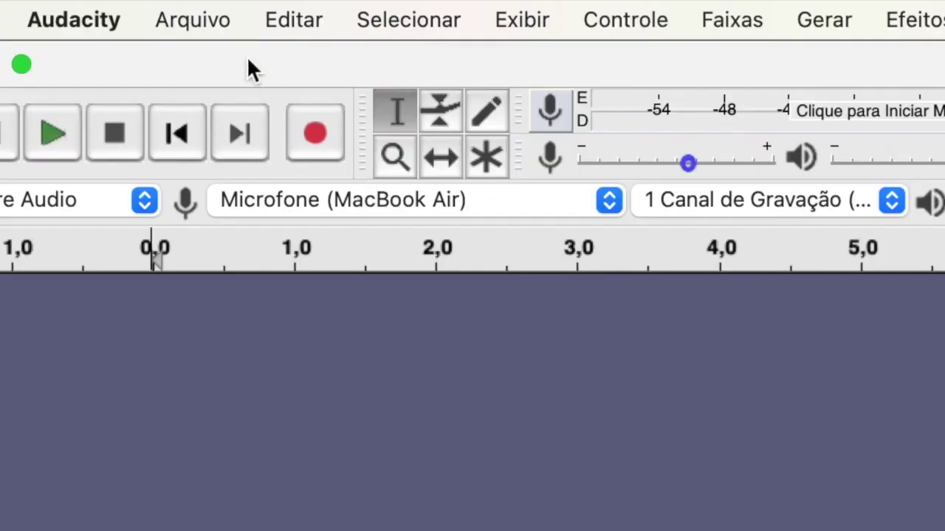
pyautogui.click(110, 8)
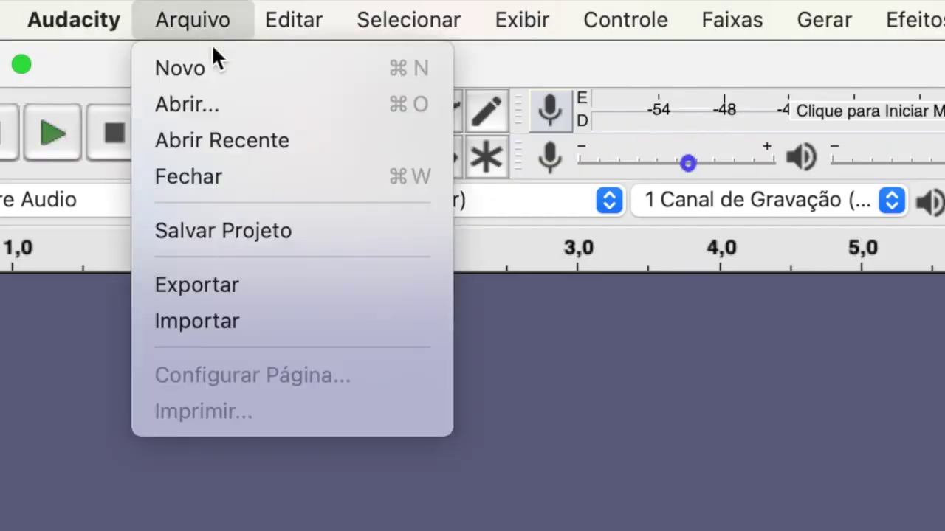